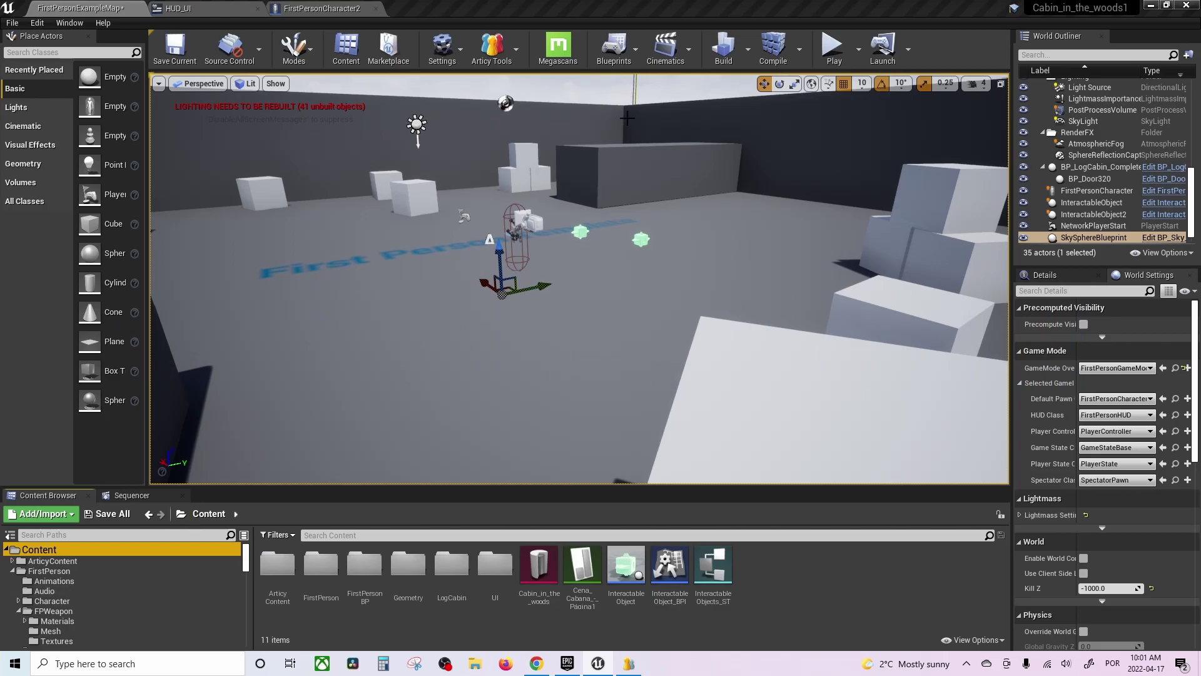
Fly the camera over the green cubes down to the player start, then start Play
right_click_drag(655, 221, 655, 221)
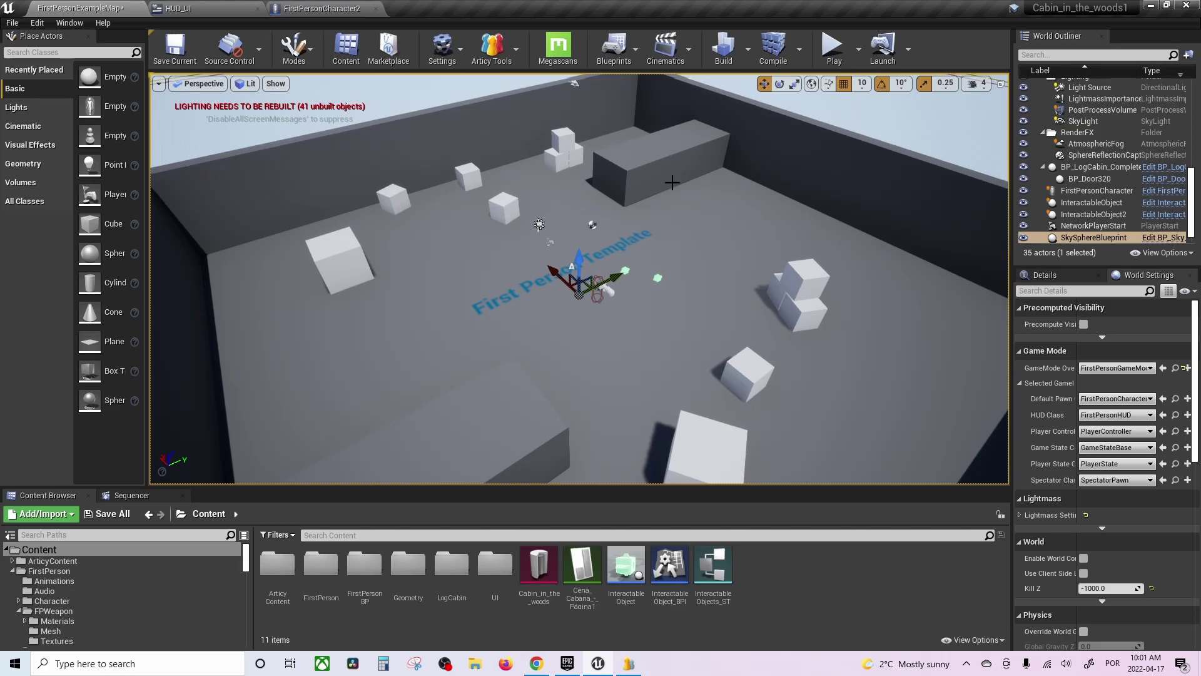
right_click_drag(685, 253, 685, 252)
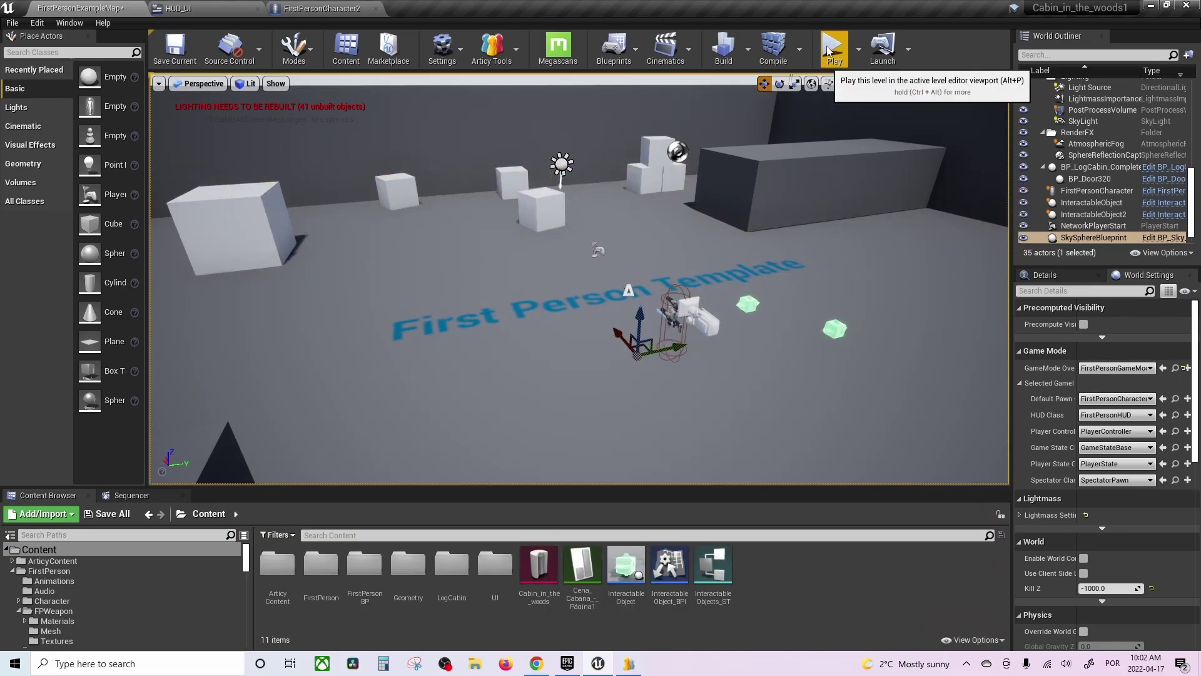
left_click(831, 50)
Walk around the white boxes and fire two projectiles at the dark wall
key("e")
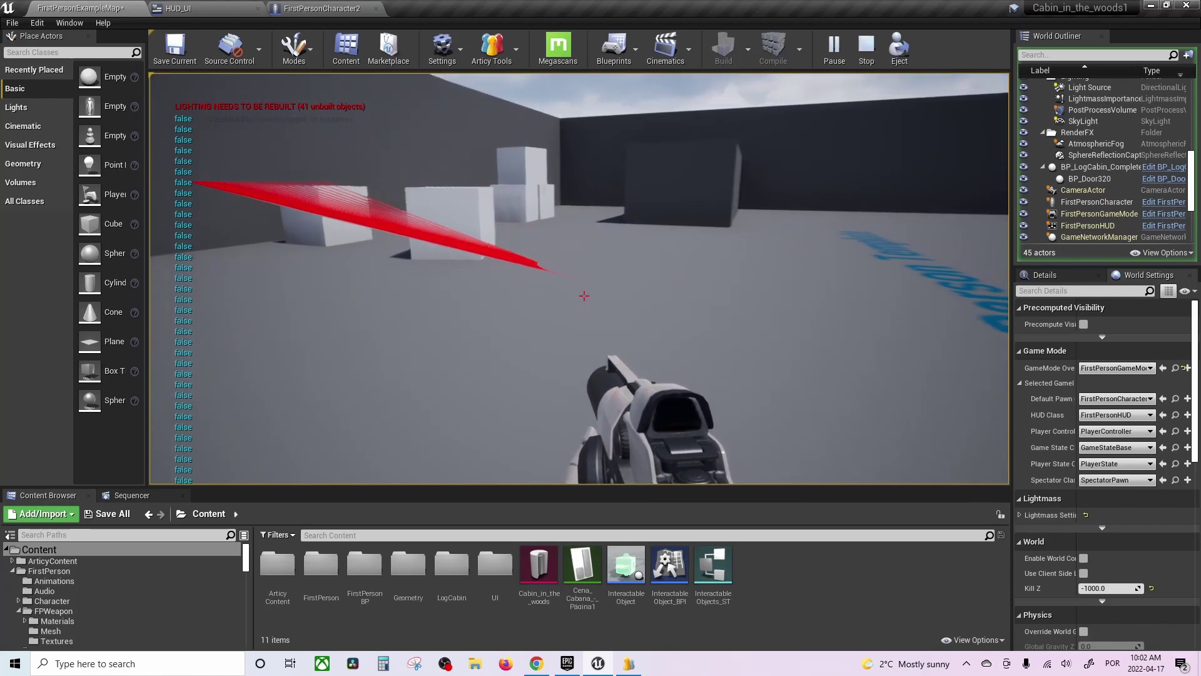
key("w")
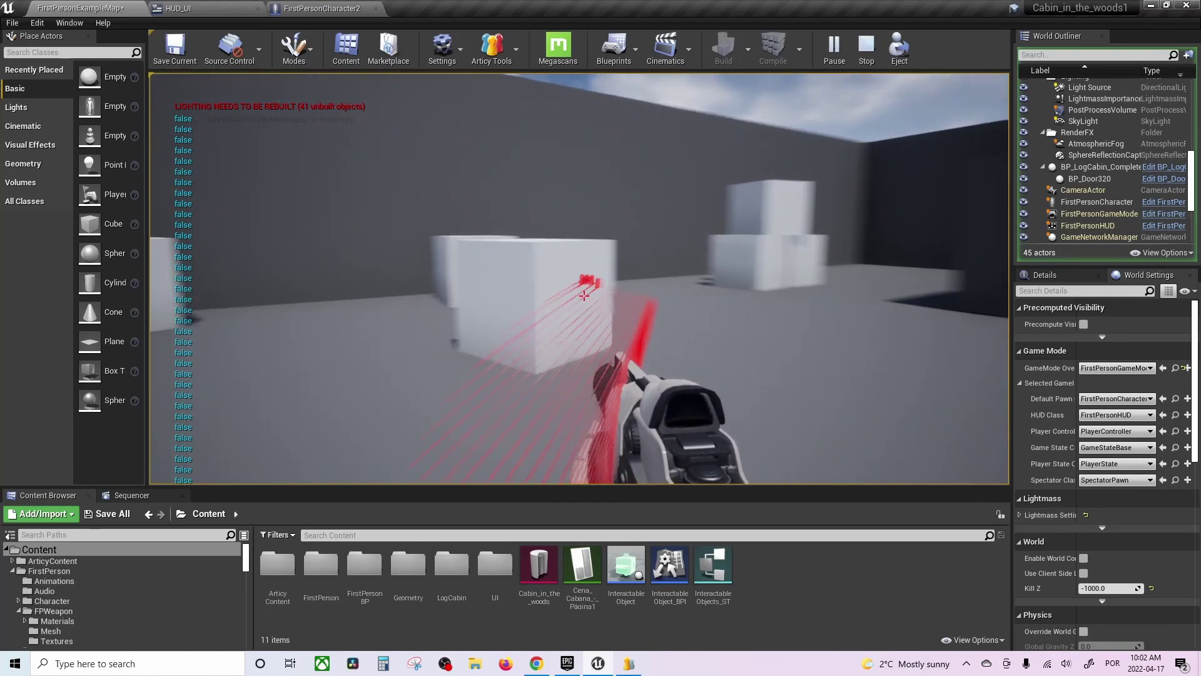
key("w")
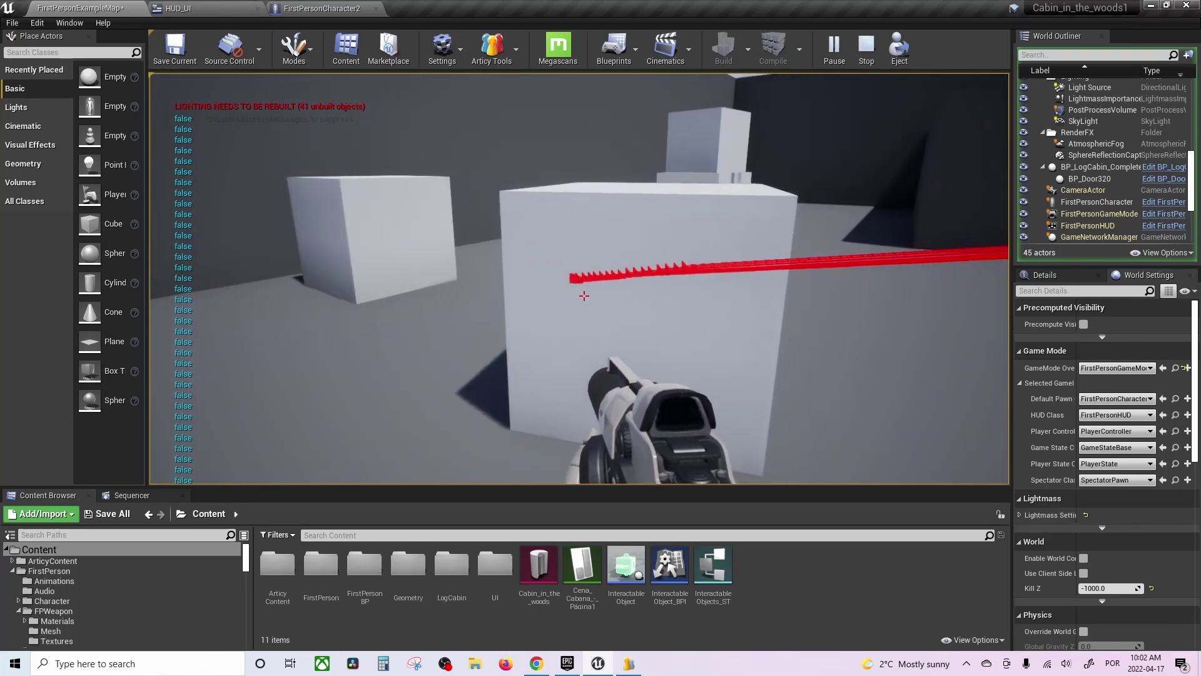
key("d")
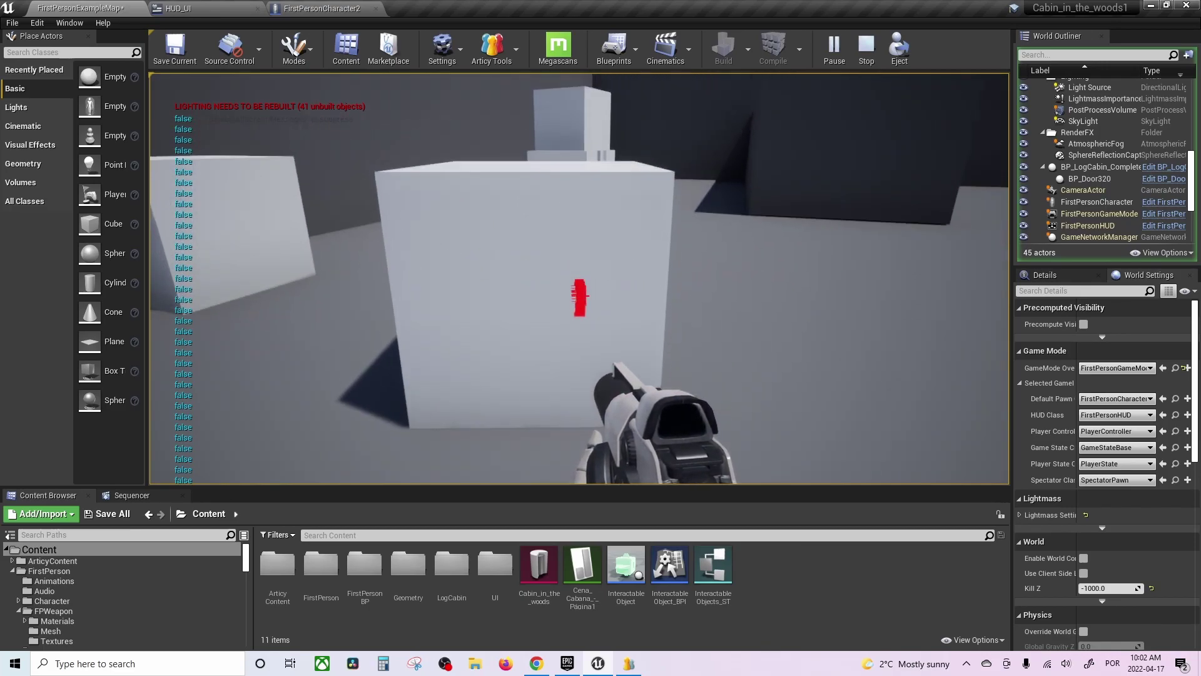
key("s")
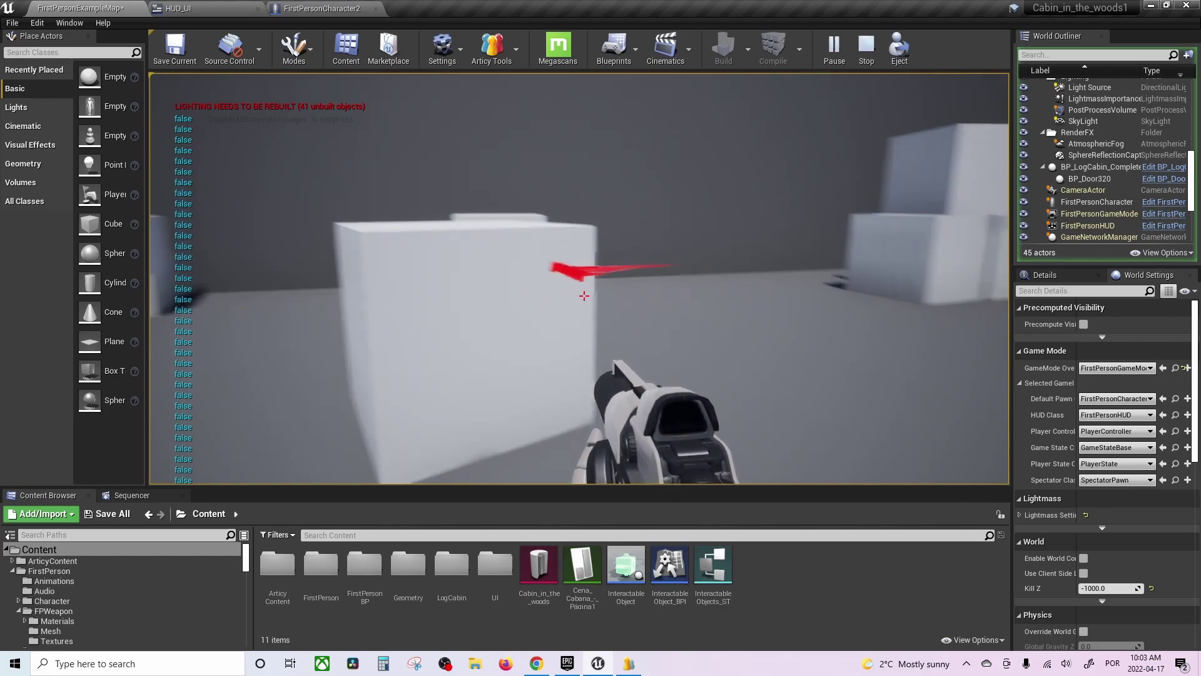
left_click(584, 297)
left_click(583, 297)
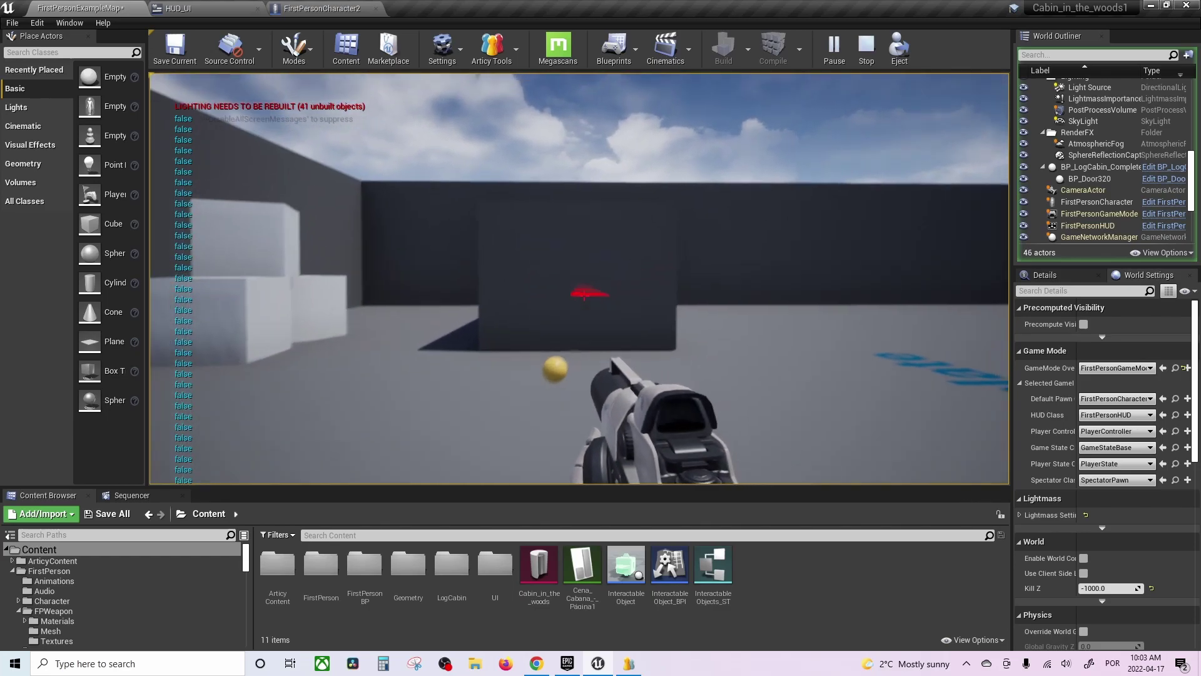
Aim the crosshair at the green cube so its name Table appears, then stop playing
key("w")
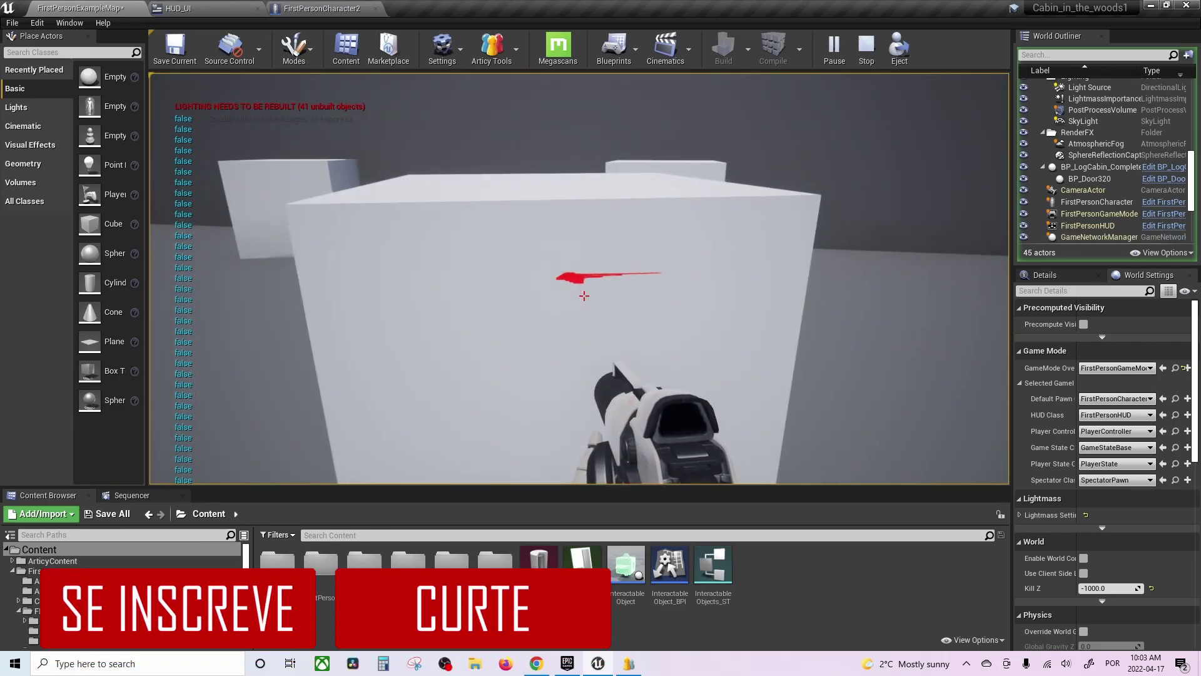
key("s")
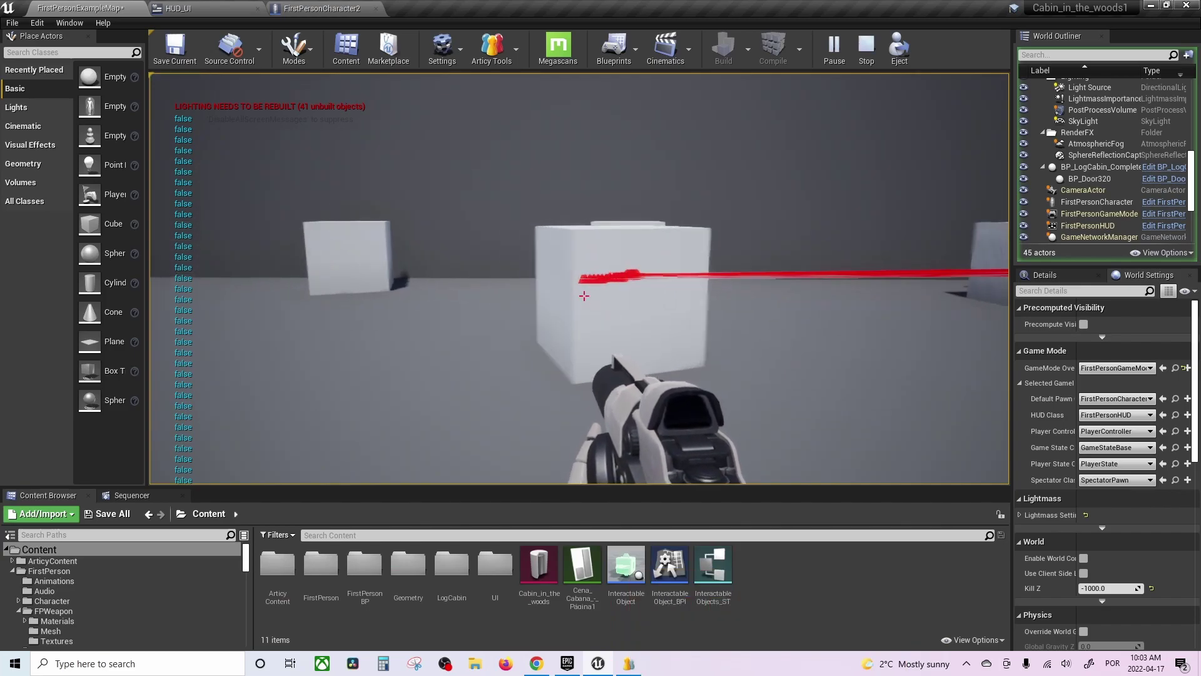
key("w")
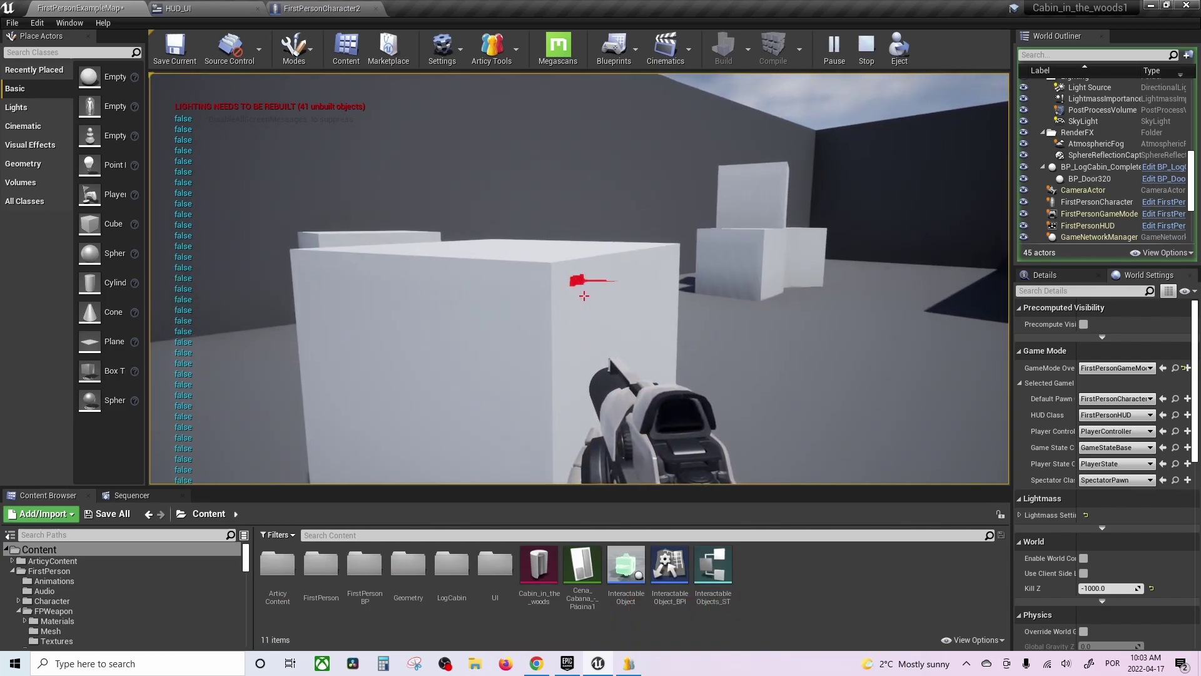
key("a")
key("d")
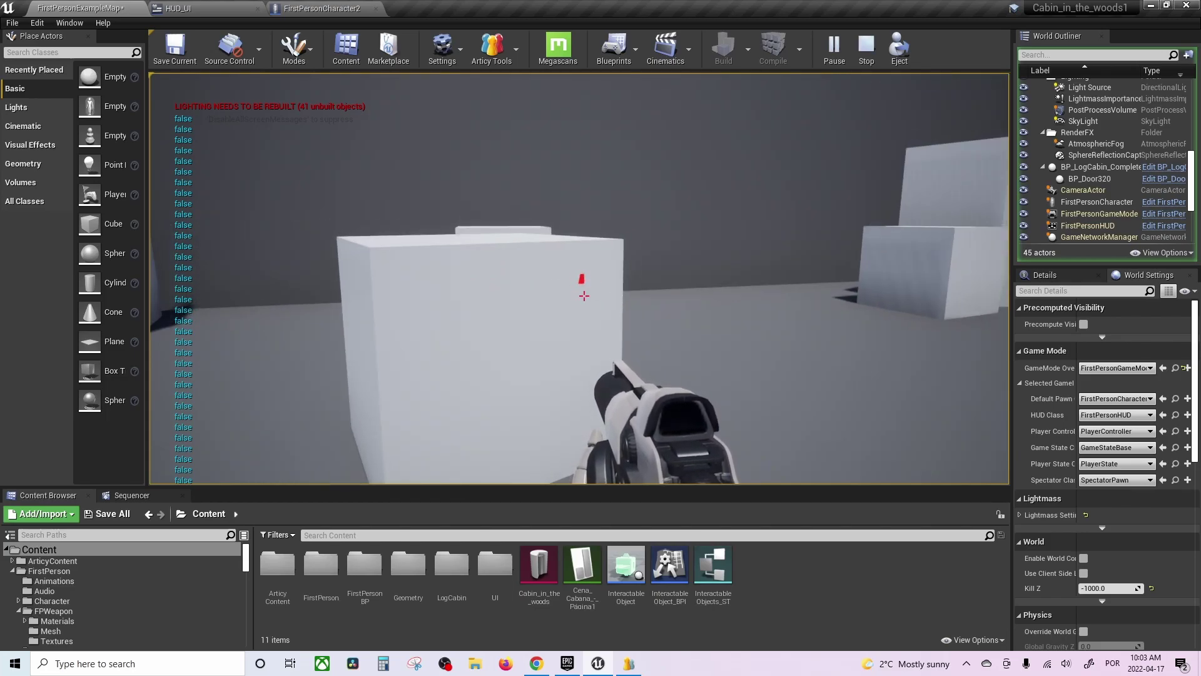
key("w")
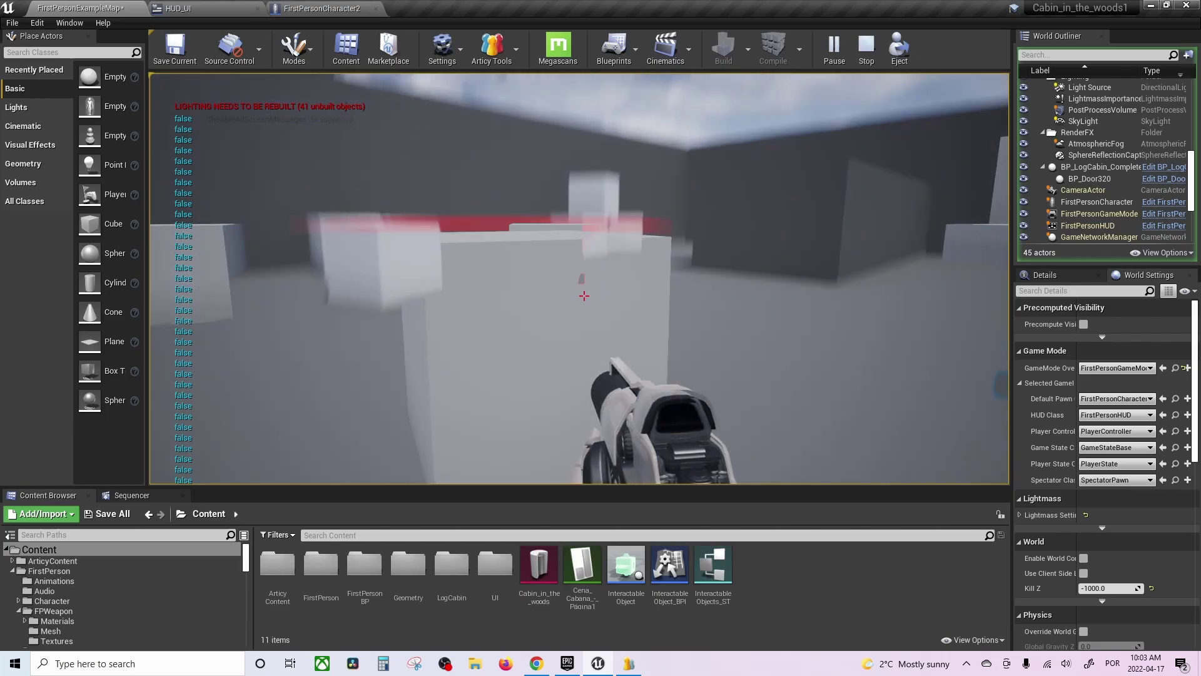
mouse_move(584, 295)
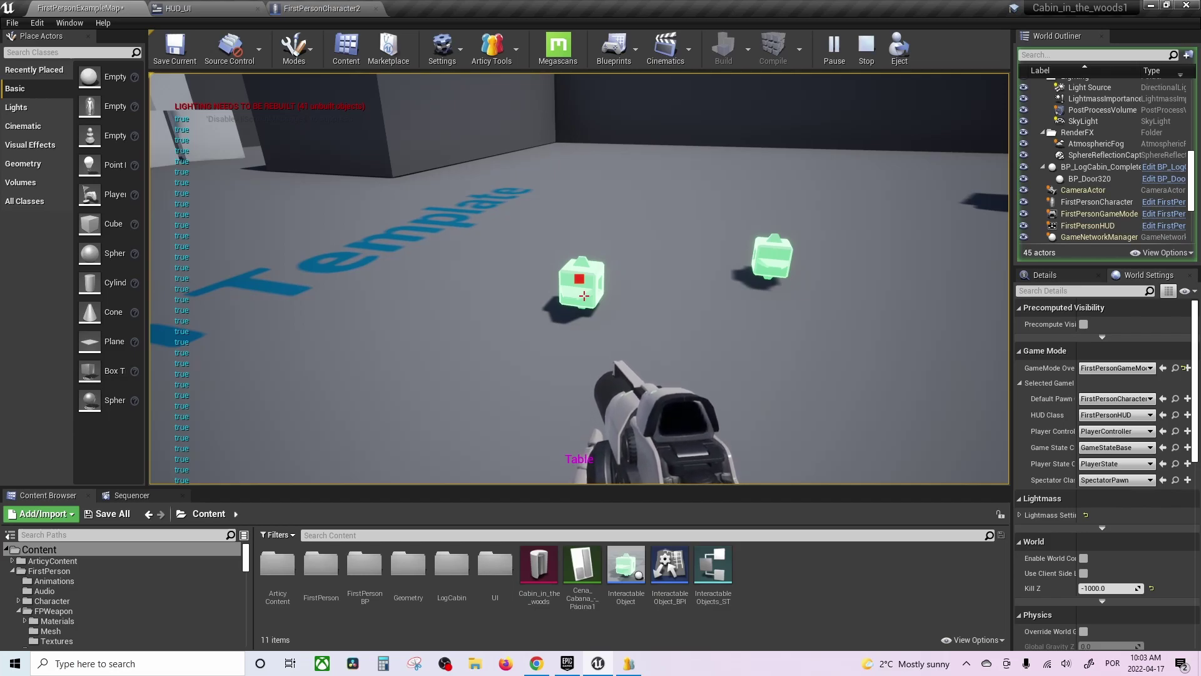
key("Escape")
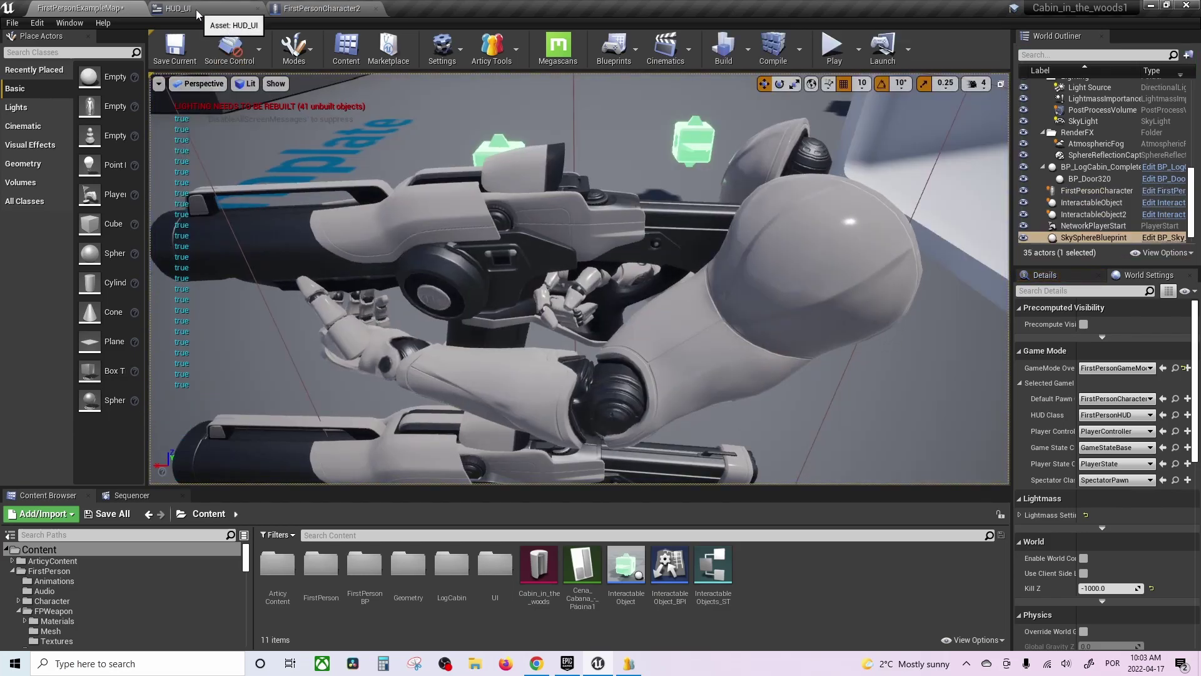
Open the HUD_UI widget designer, confirm Image_0 is Hidden, and zoom into the canvas
left_click(197, 14)
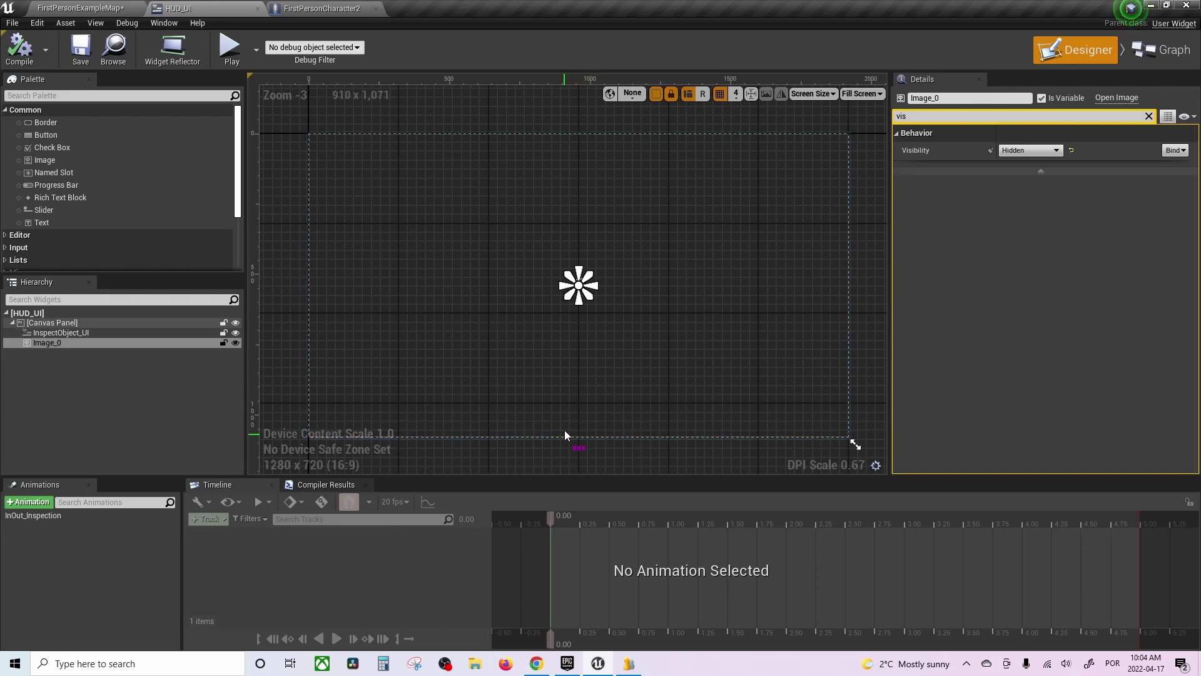
left_click(566, 383)
scroll(588, 299, "up", 3)
scroll(582, 285, "up", 3)
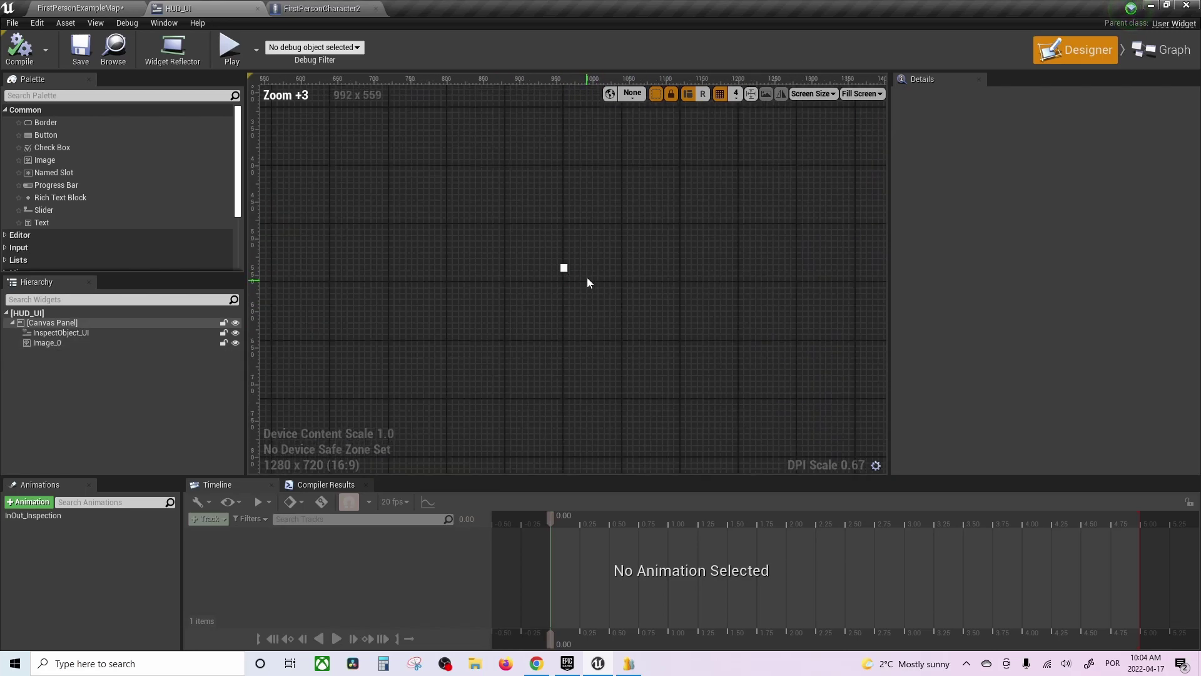
Launch the standalone preview and walk around the centre cube
left_click(226, 48)
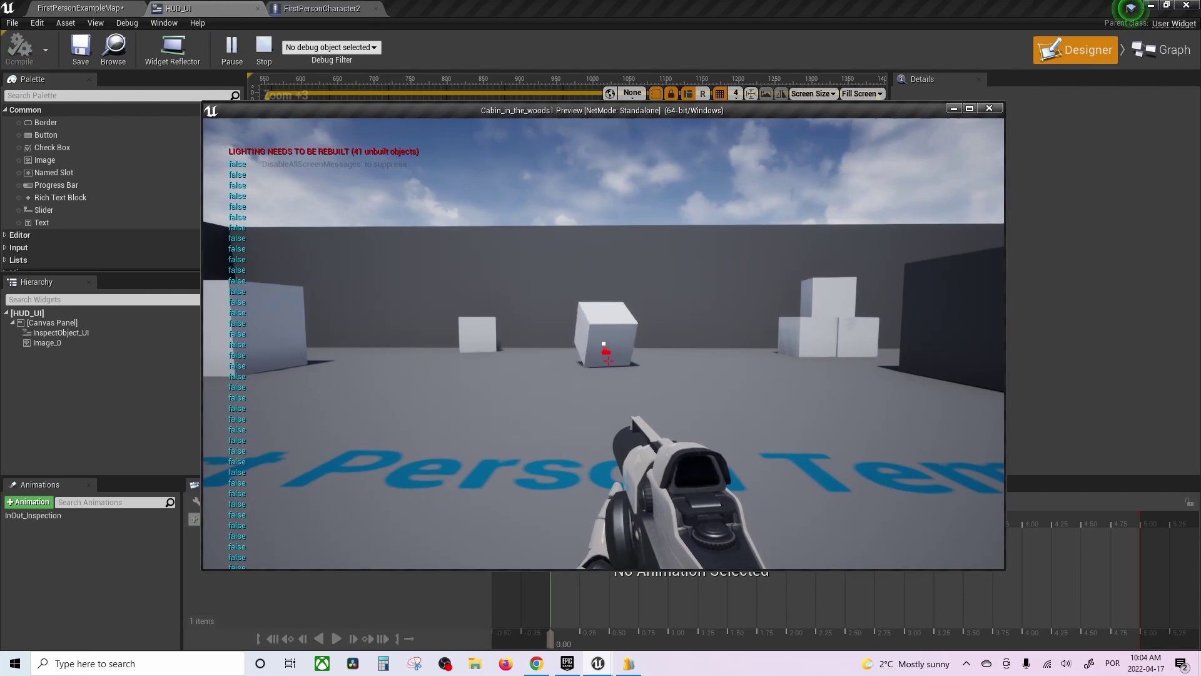
key("w")
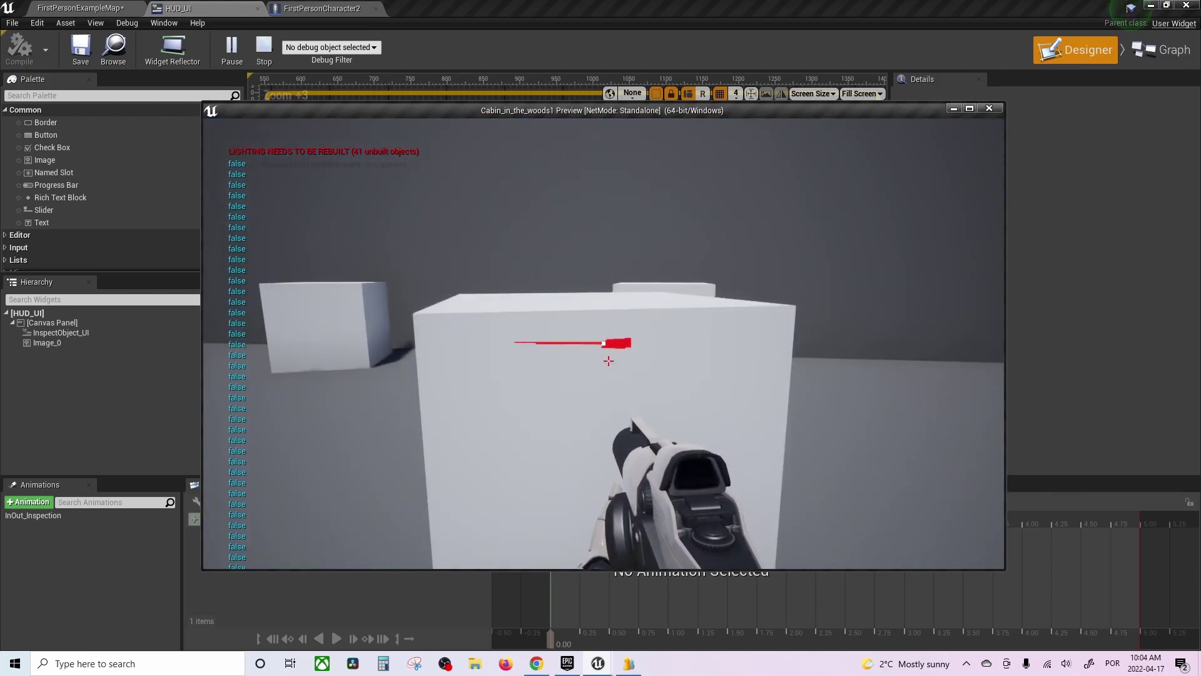
key("s")
key("a")
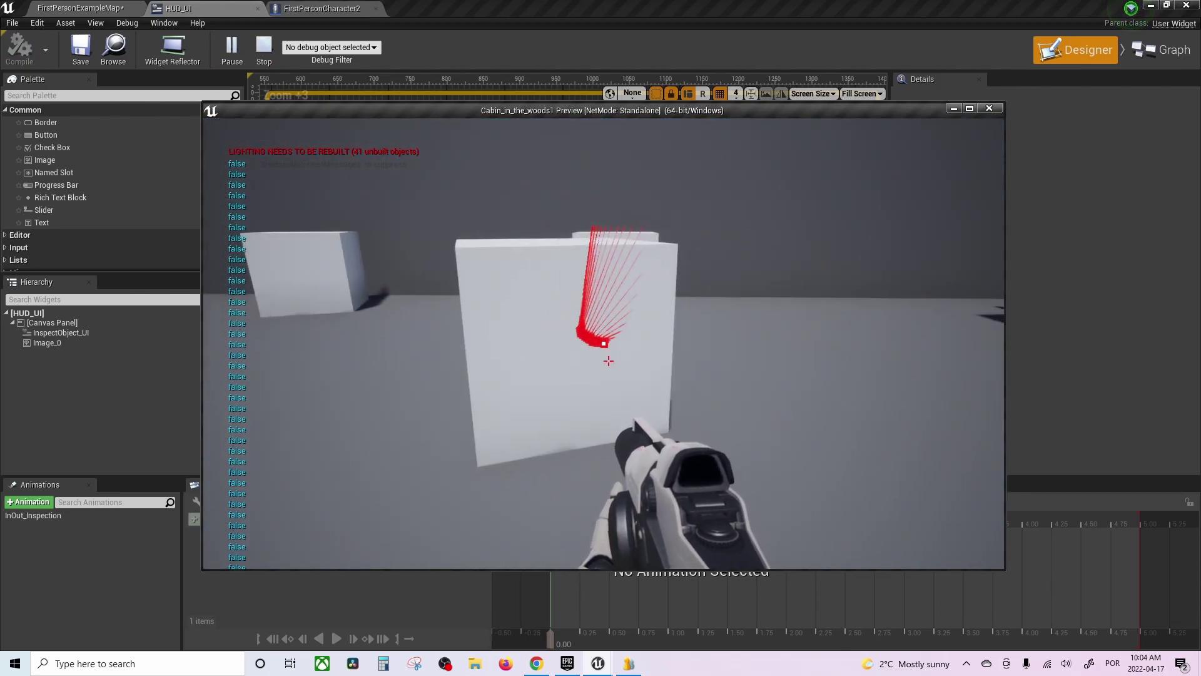
key("w")
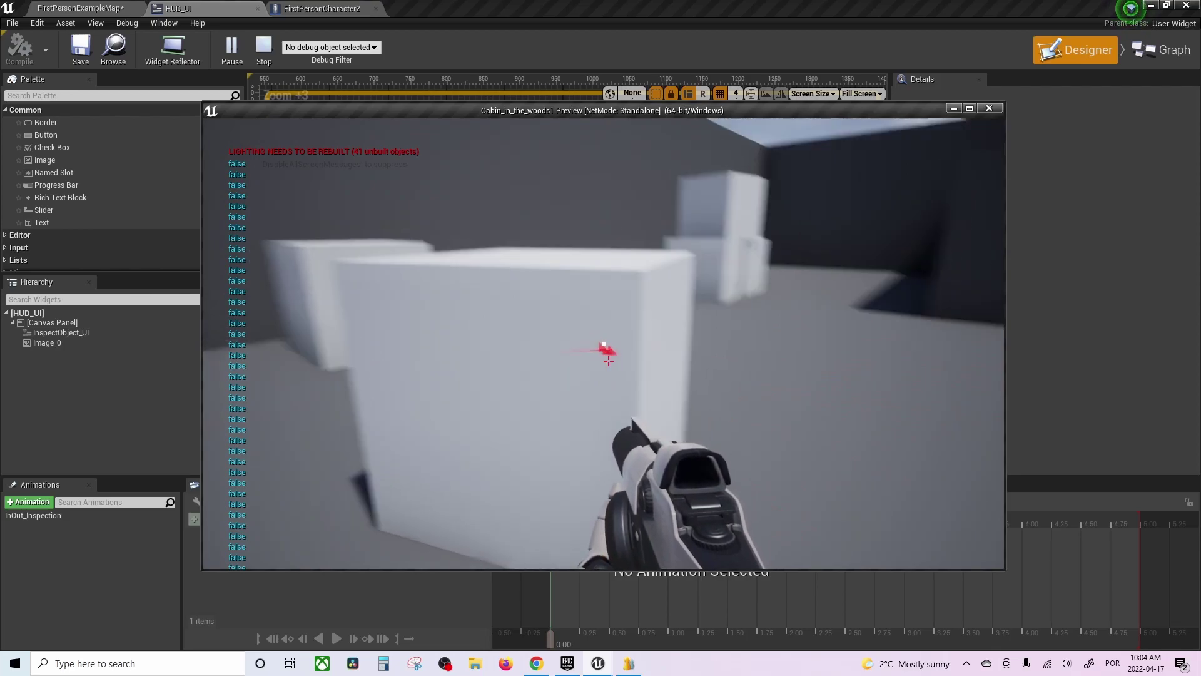
key("s")
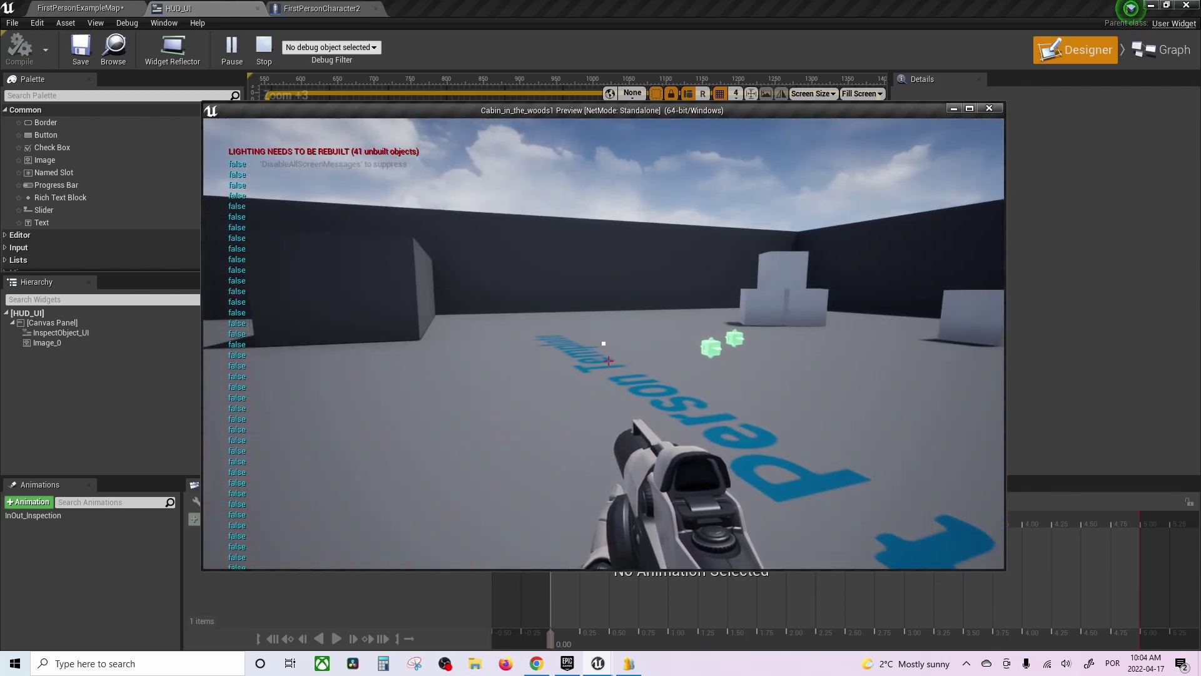
Approach the green cube so it shows the name Chair, then close and relaunch the preview
key("w")
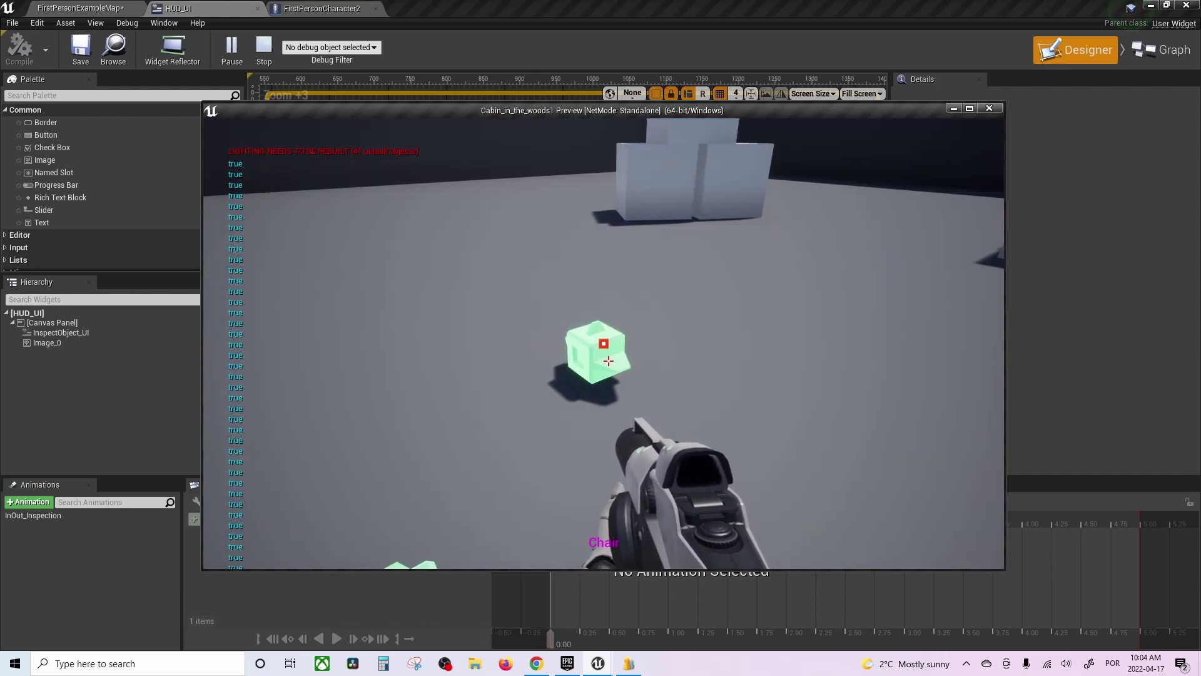
key("Escape")
left_click(239, 51)
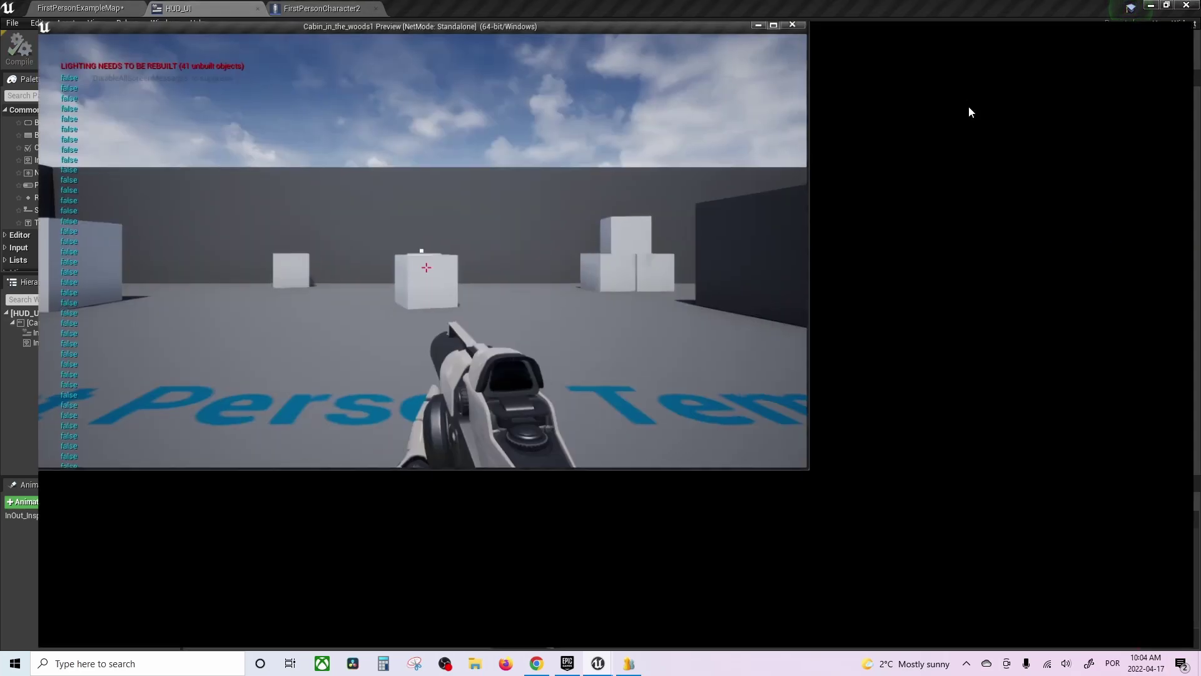
Relaunch the preview, grab the green cube, back away and fire a trace at the white block
left_click(969, 106)
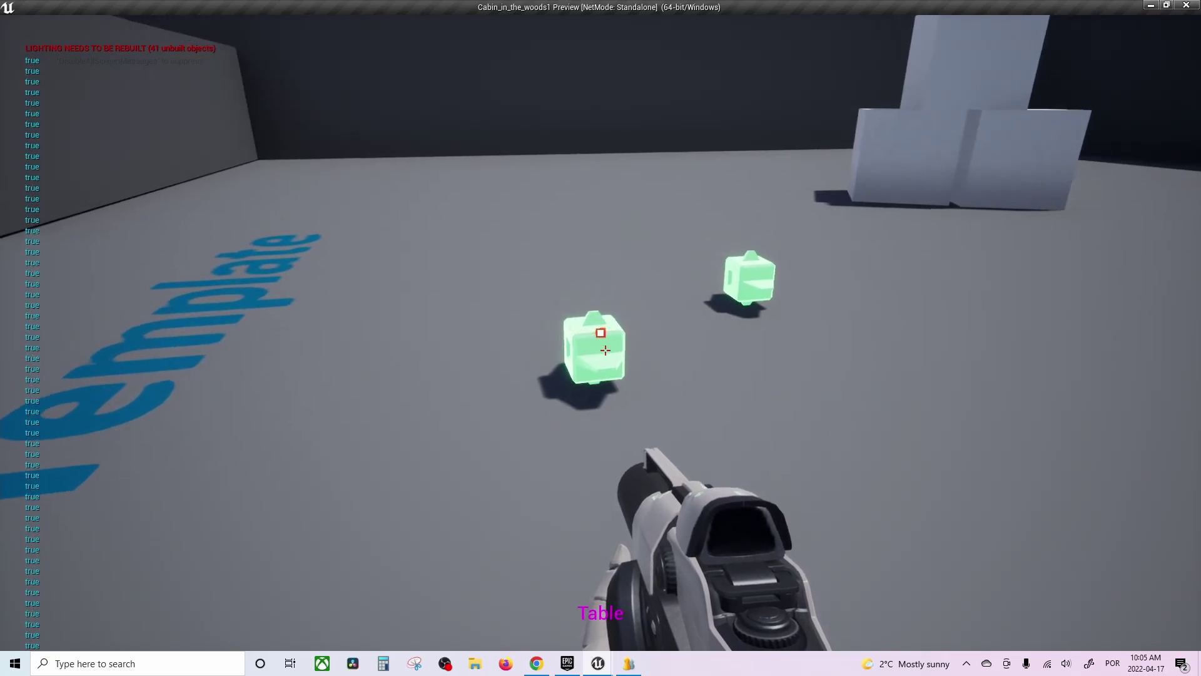
left_click(605, 350)
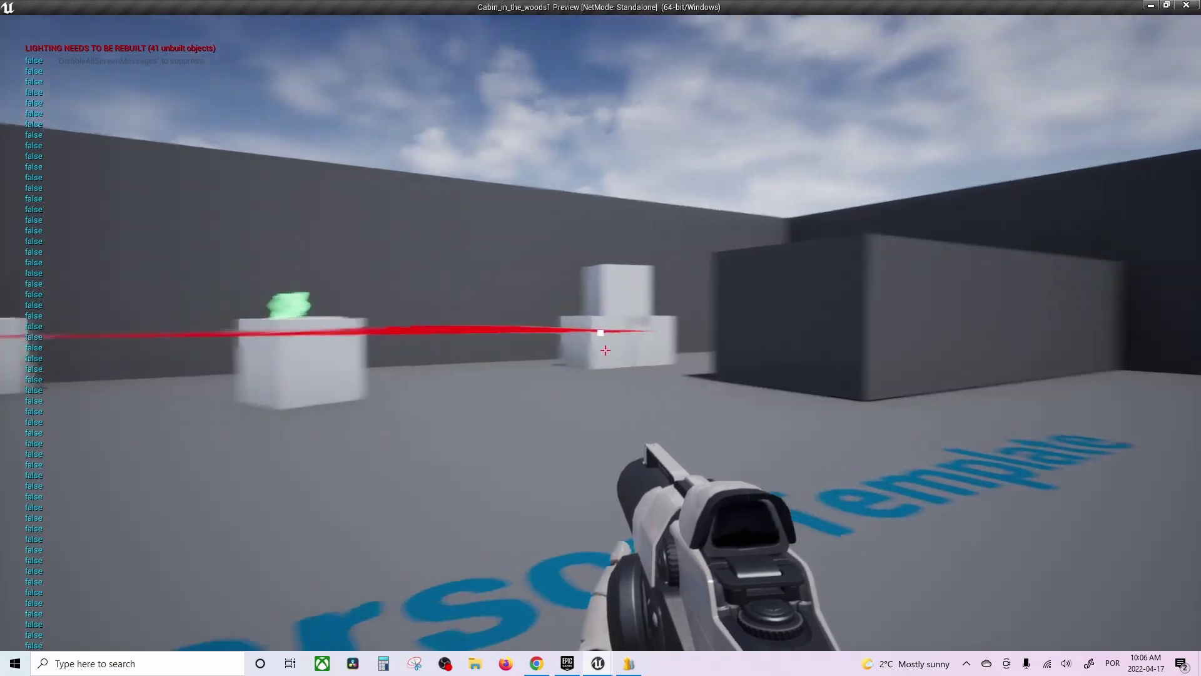
key("s")
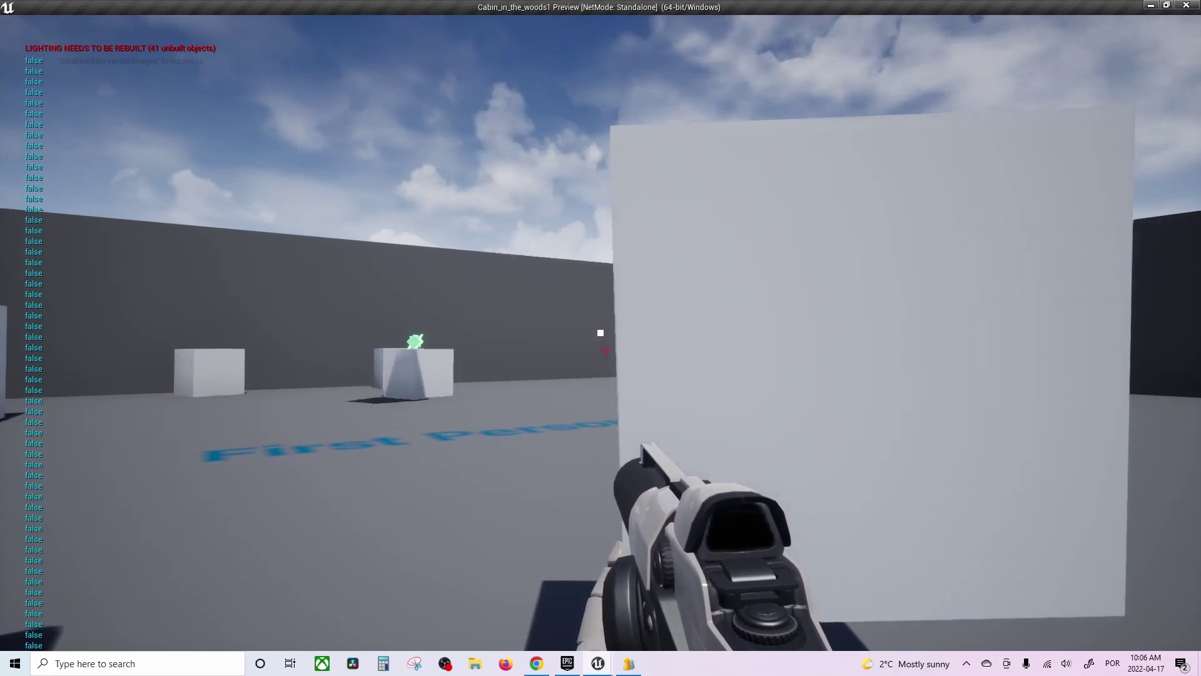
left_click(606, 350)
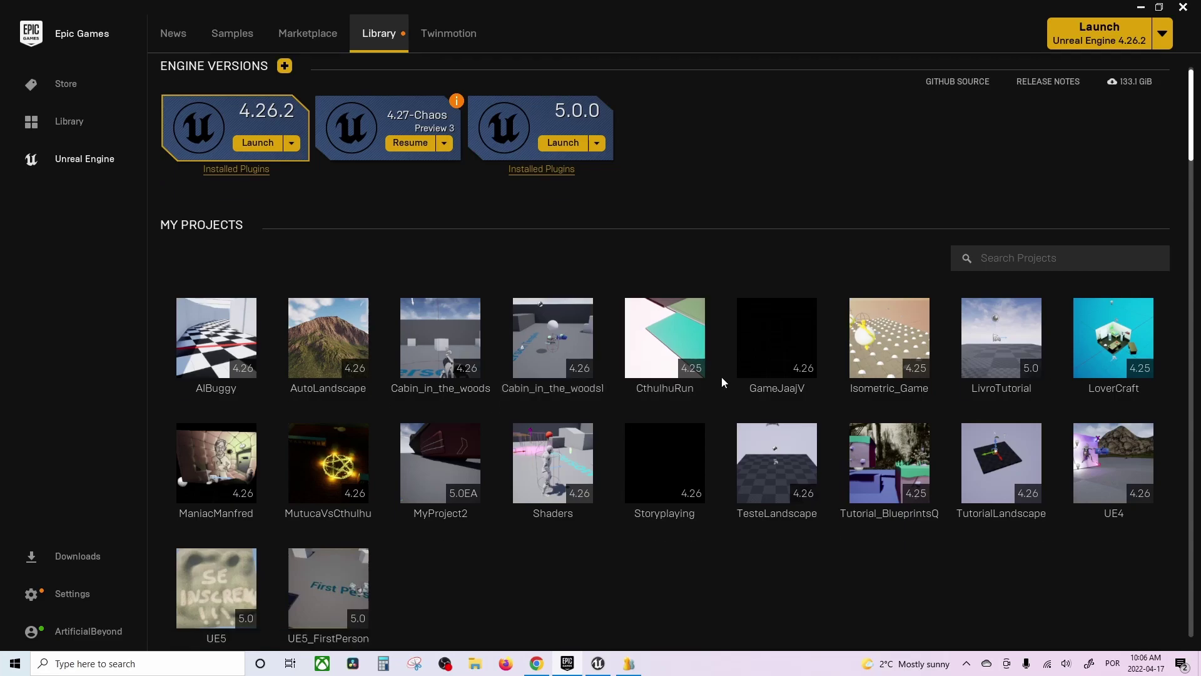
Scroll down through the Library's Vault asset list, then return to the top
scroll(722, 376, "down", 5)
scroll(596, 356, "down", 3)
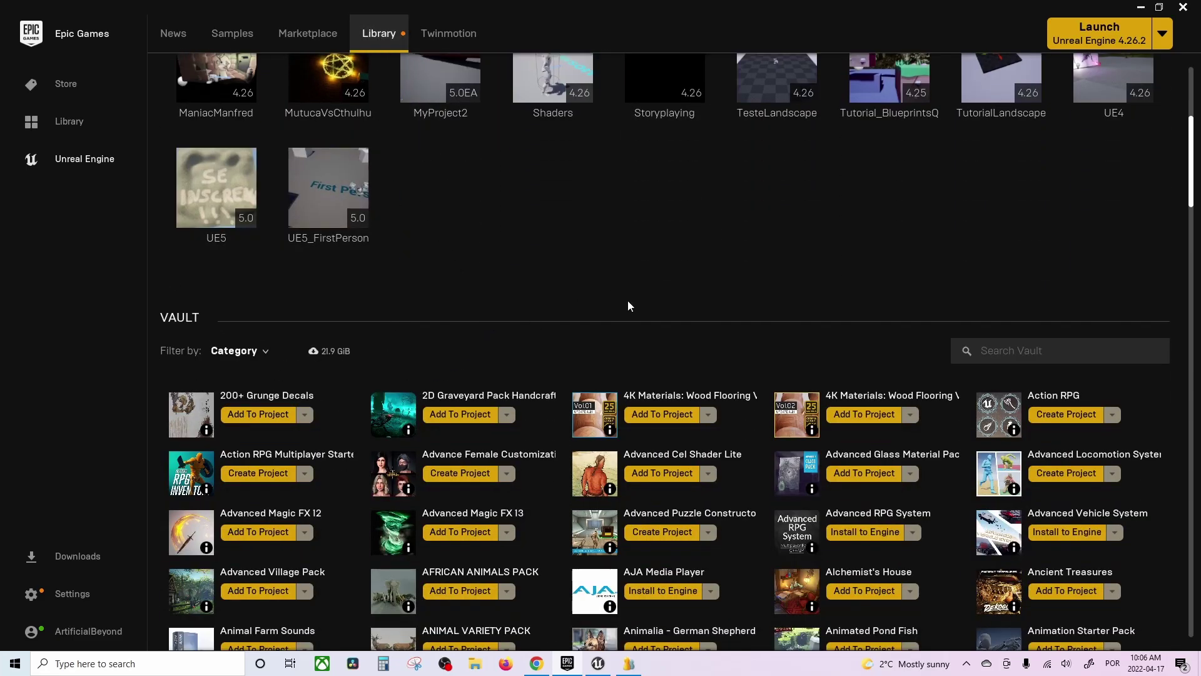
scroll(630, 303, "down", 3)
scroll(726, 334, "down", 2)
scroll(704, 340, "down", 2)
scroll(698, 337, "down", 3)
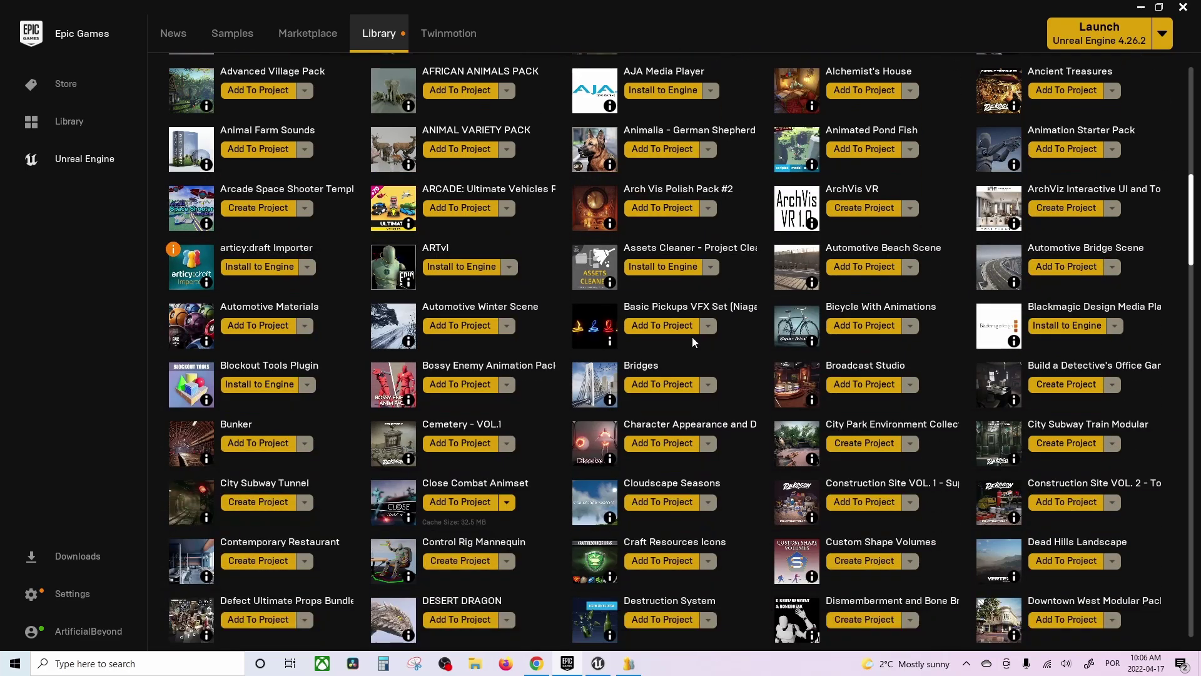
scroll(692, 337, "down", 2)
scroll(688, 344, "down", 2)
scroll(679, 351, "down", 3)
scroll(675, 350, "down", 2)
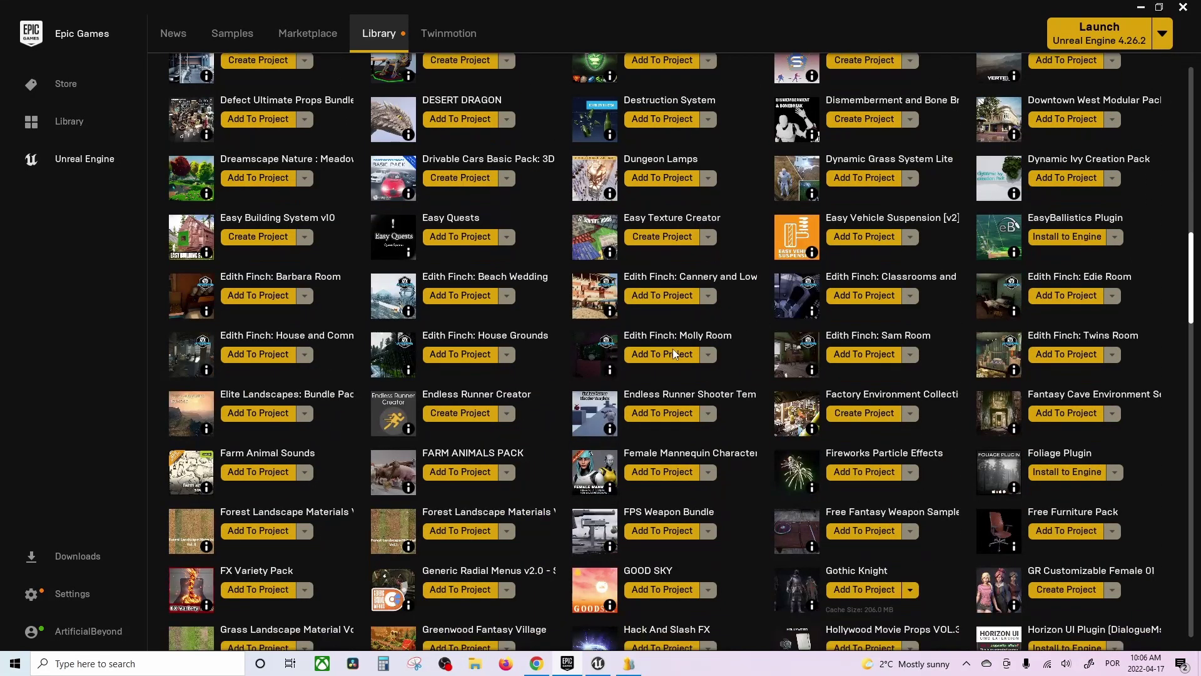
scroll(664, 353, "down", 2)
scroll(651, 360, "down", 2)
scroll(639, 374, "down", 1)
scroll(636, 370, "down", 2)
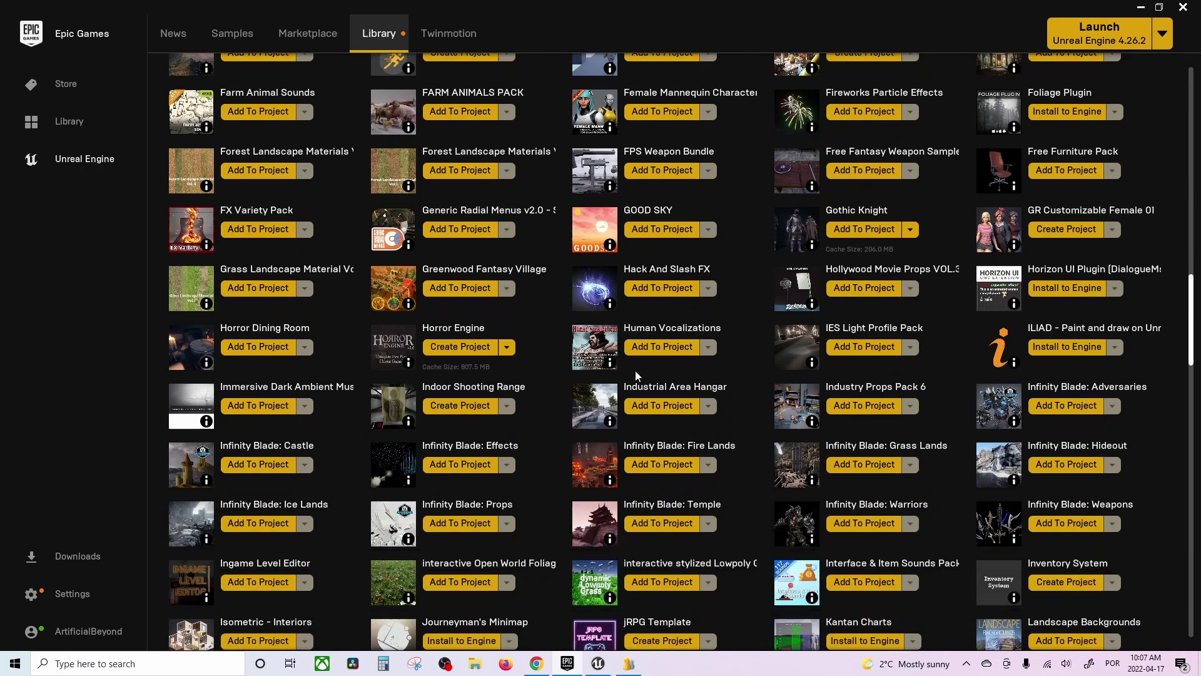
scroll(629, 429, "down", 10)
scroll(628, 429, "down", 2)
scroll(628, 431, "down", 1)
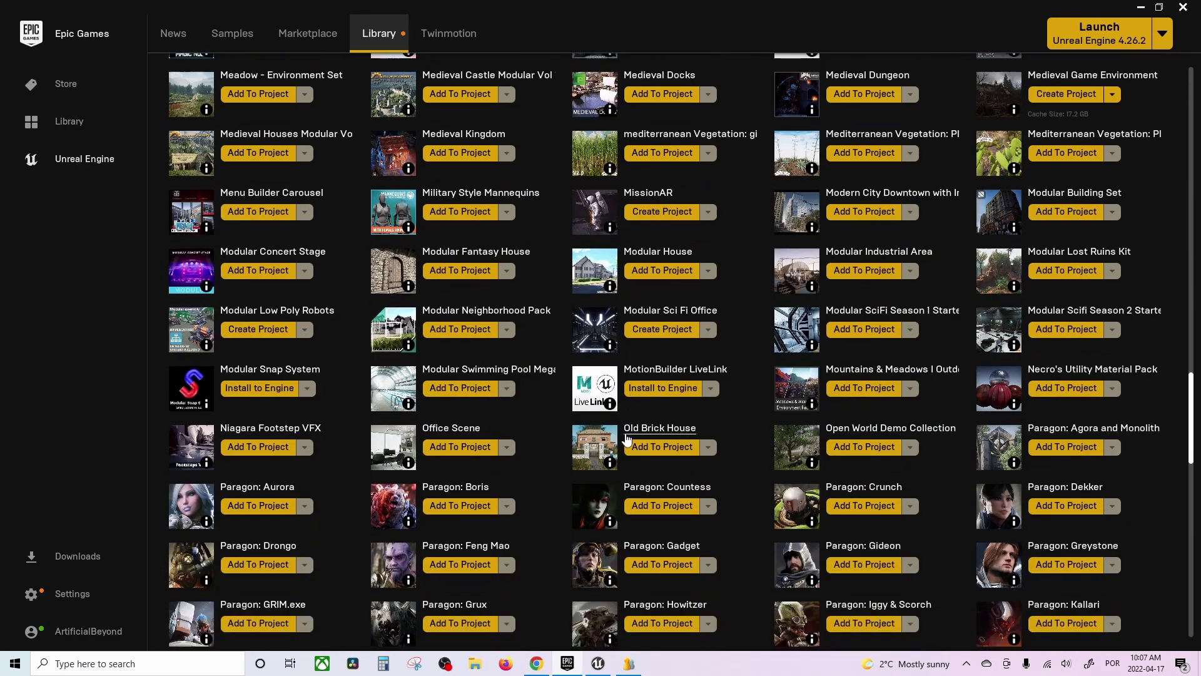
scroll(626, 435, "down", 1)
scroll(623, 439, "down", 2)
scroll(621, 444, "down", 1)
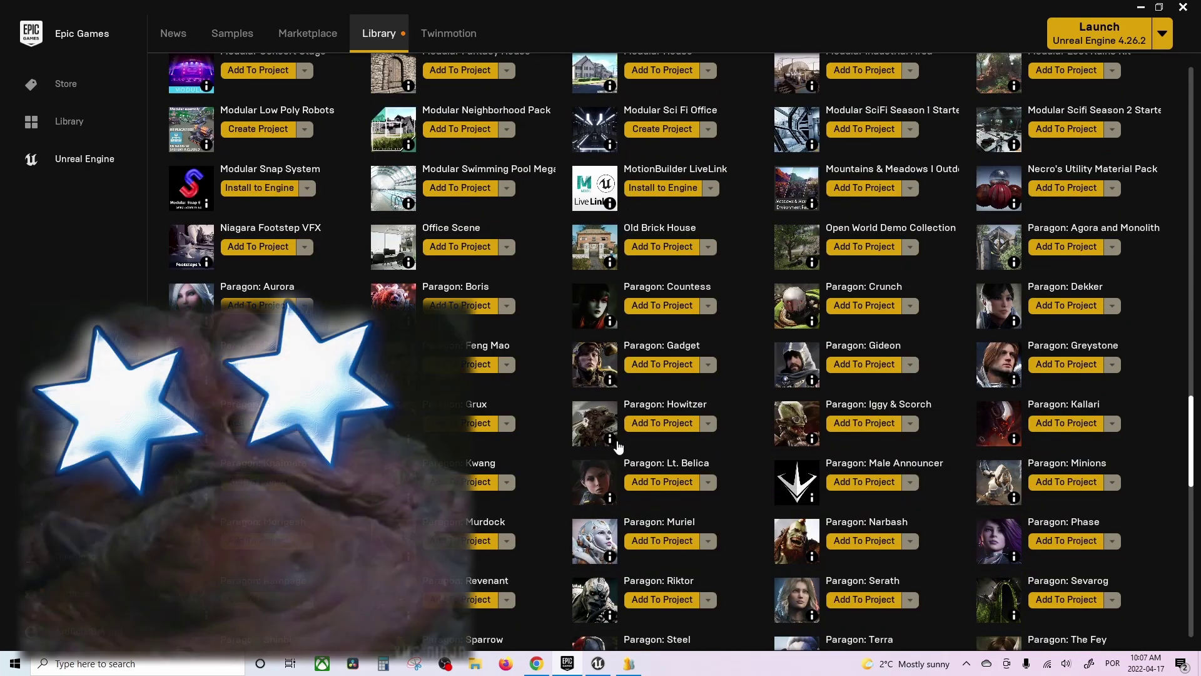
scroll(628, 438, "down", 2)
scroll(625, 456, "down", 2)
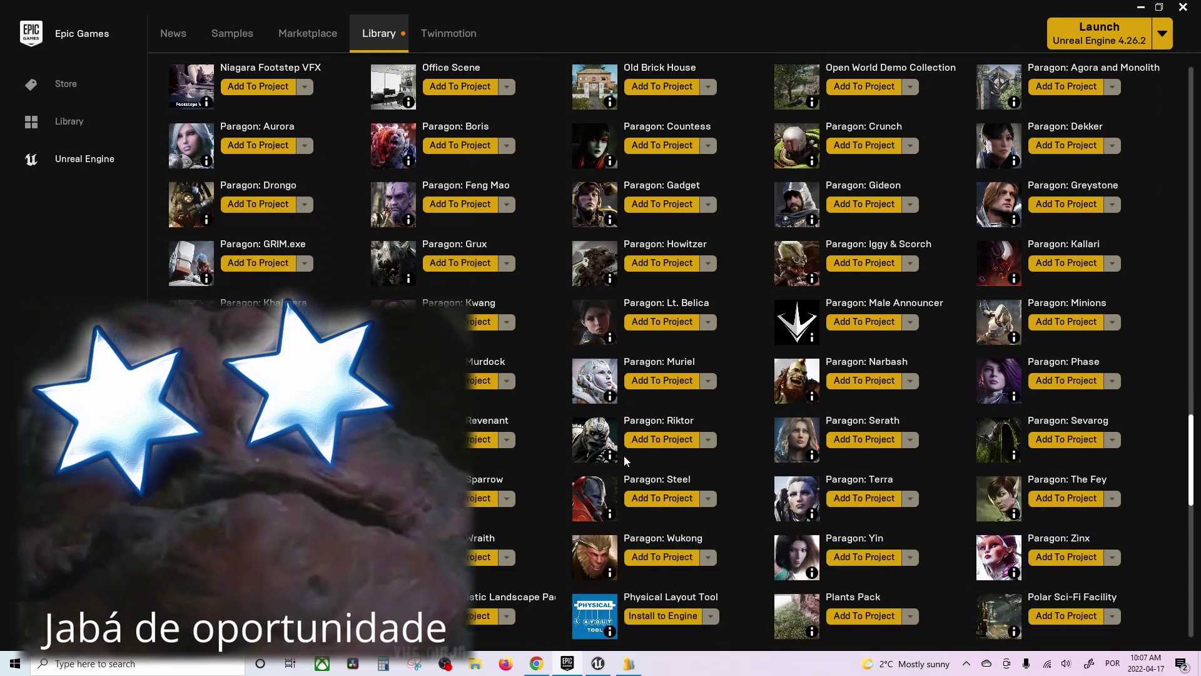
scroll(625, 457, "down", 1)
scroll(624, 460, "down", 1)
scroll(623, 461, "down", 1)
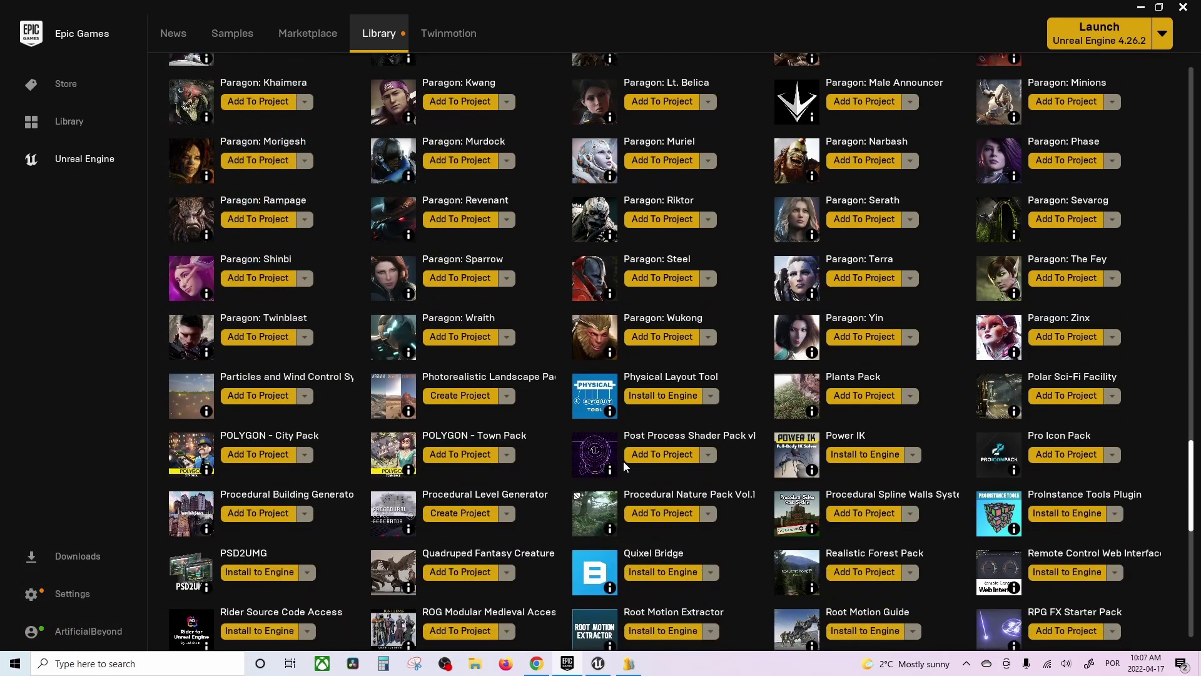
scroll(617, 464, "down", 3)
scroll(607, 468, "down", 1)
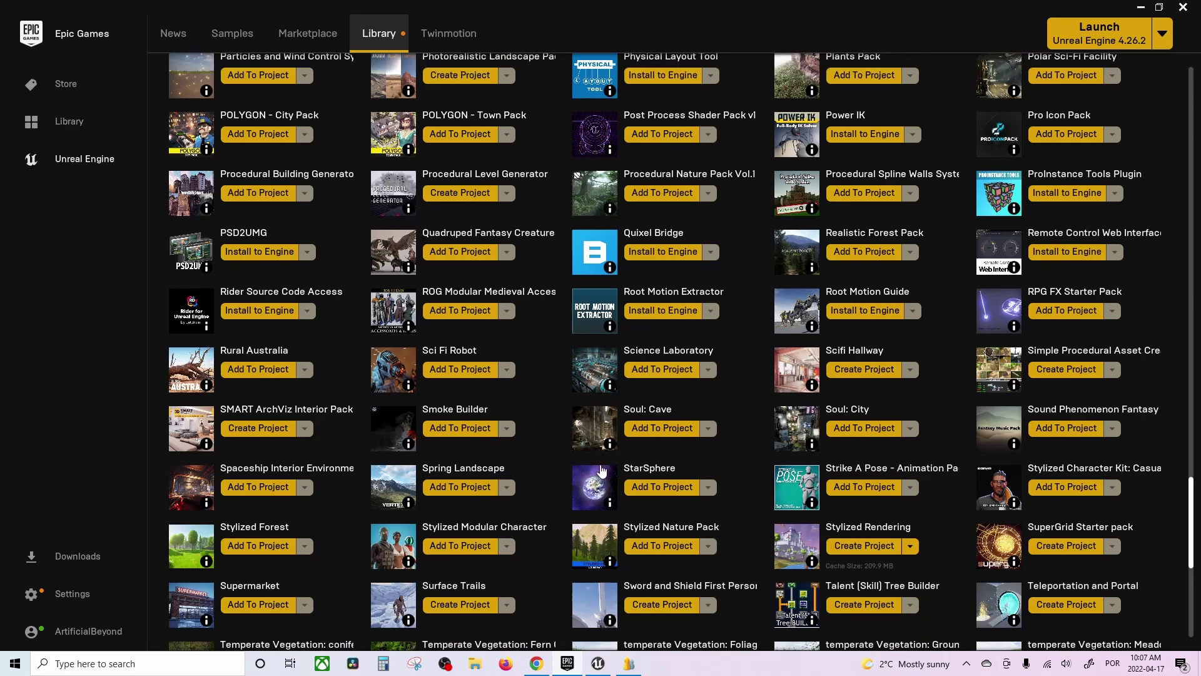
scroll(601, 470, "down", 2)
scroll(601, 471, "down", 2)
scroll(600, 473, "down", 1)
scroll(599, 472, "down", 2)
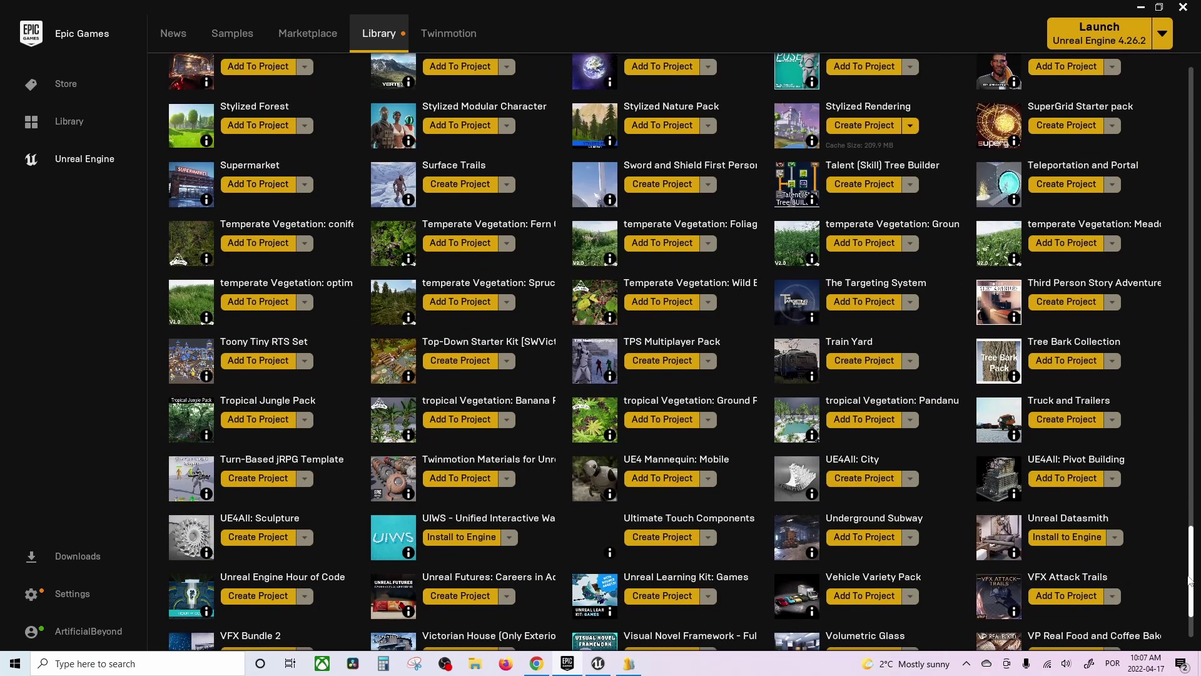
left_click_drag(1190, 579, 1189, 167)
type("c")
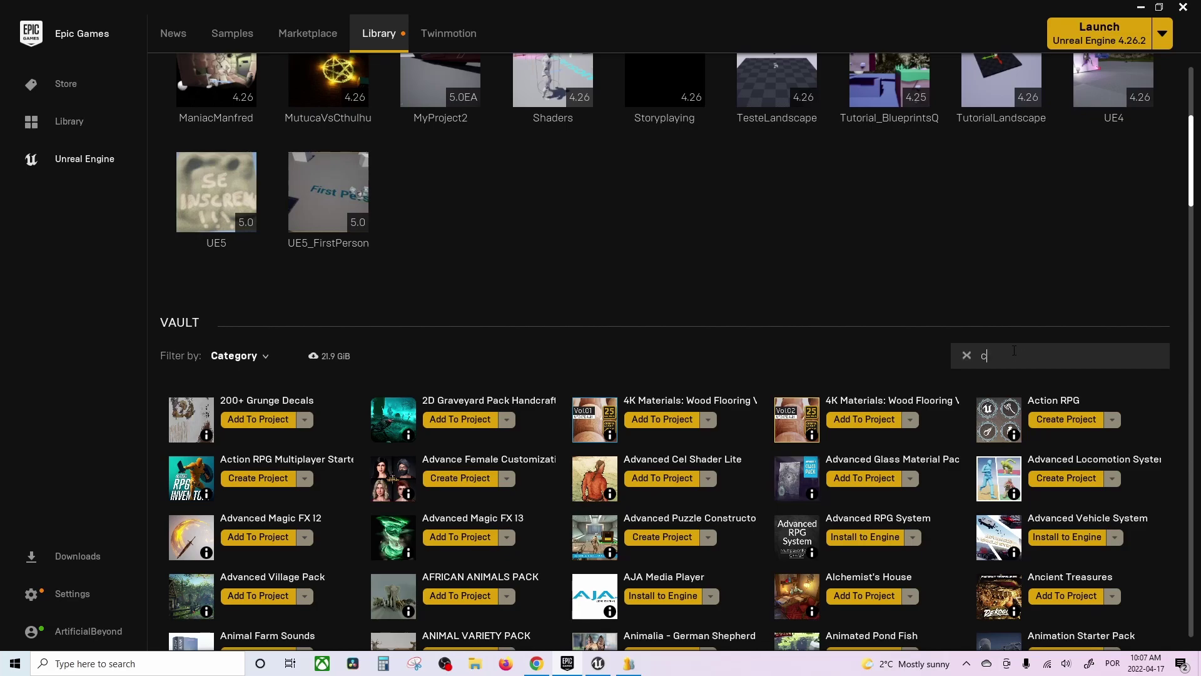
Search the Vault for 'cab' and open the Log Cabin Marketplace page
type("ab")
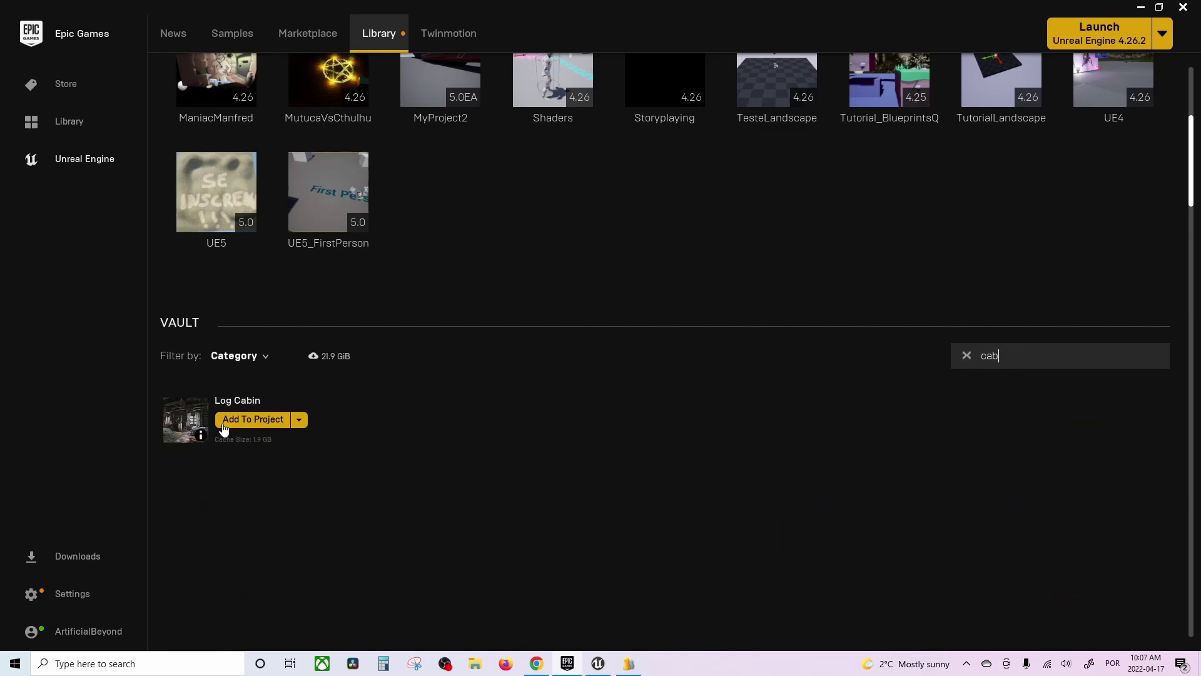
left_click(194, 417)
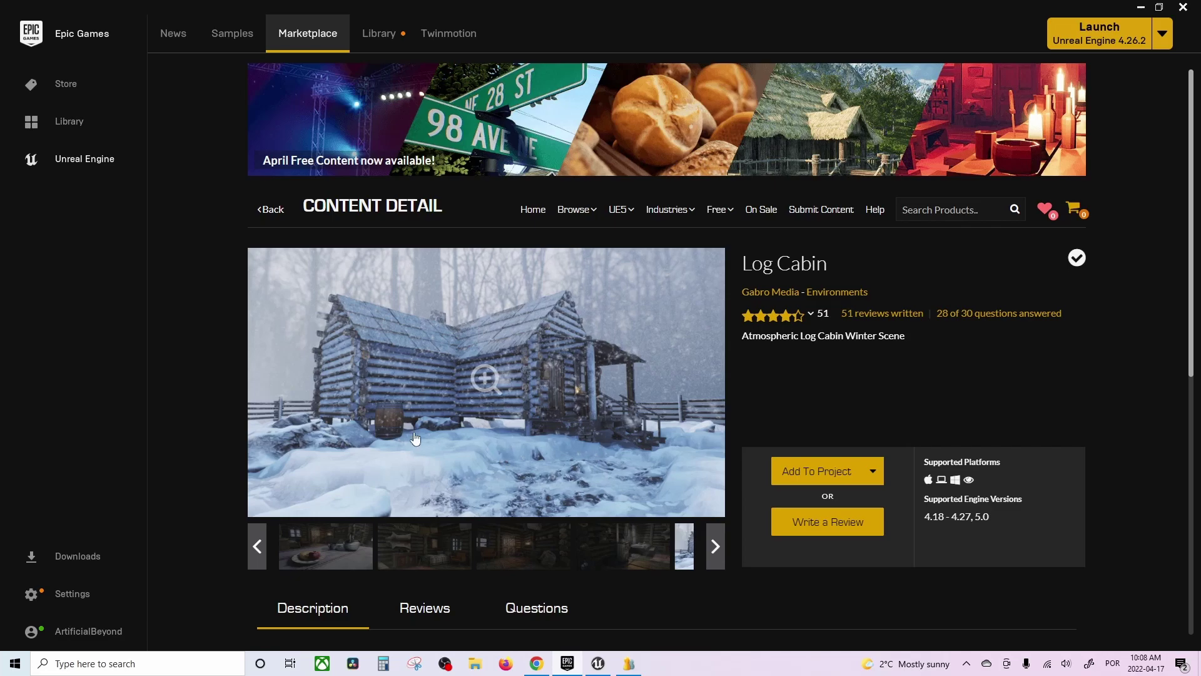
Resume the playtest, walk to the cabin's front door and open it
left_click(598, 663)
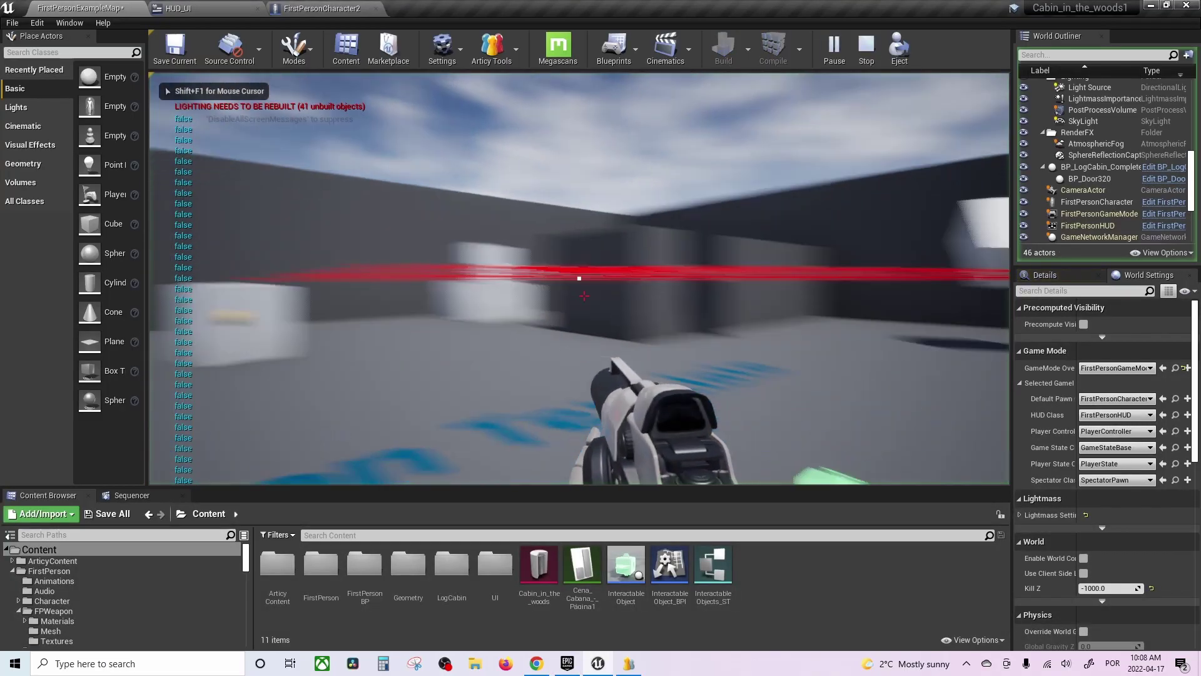
key("w")
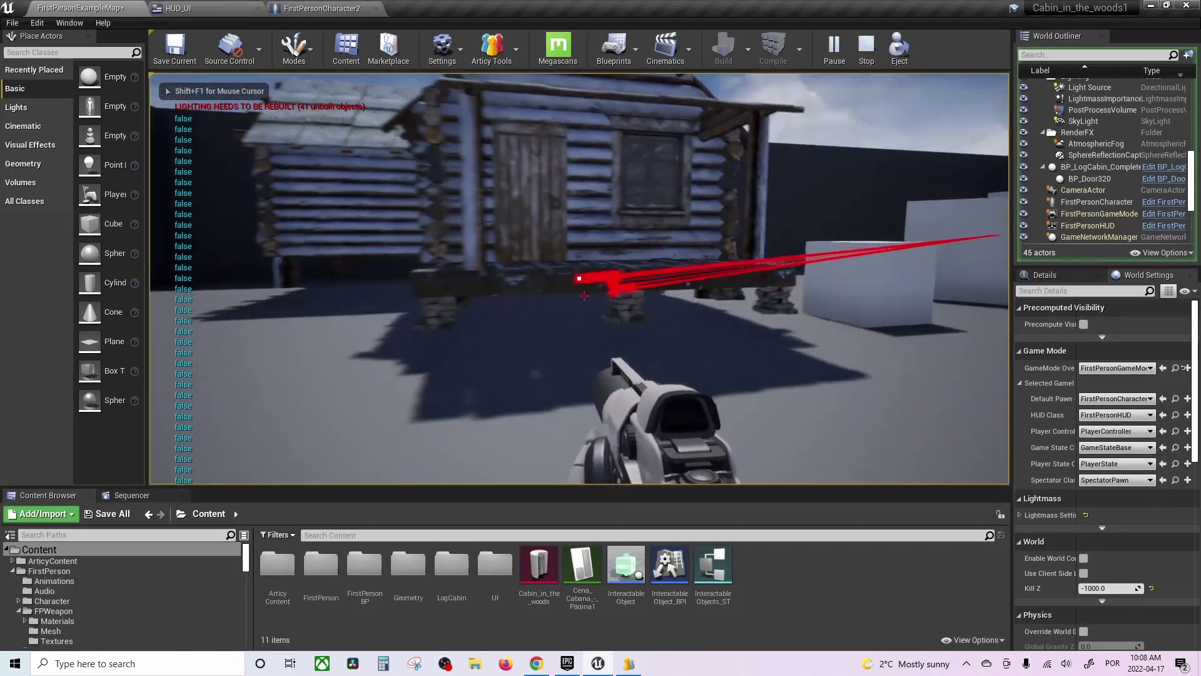
key("w")
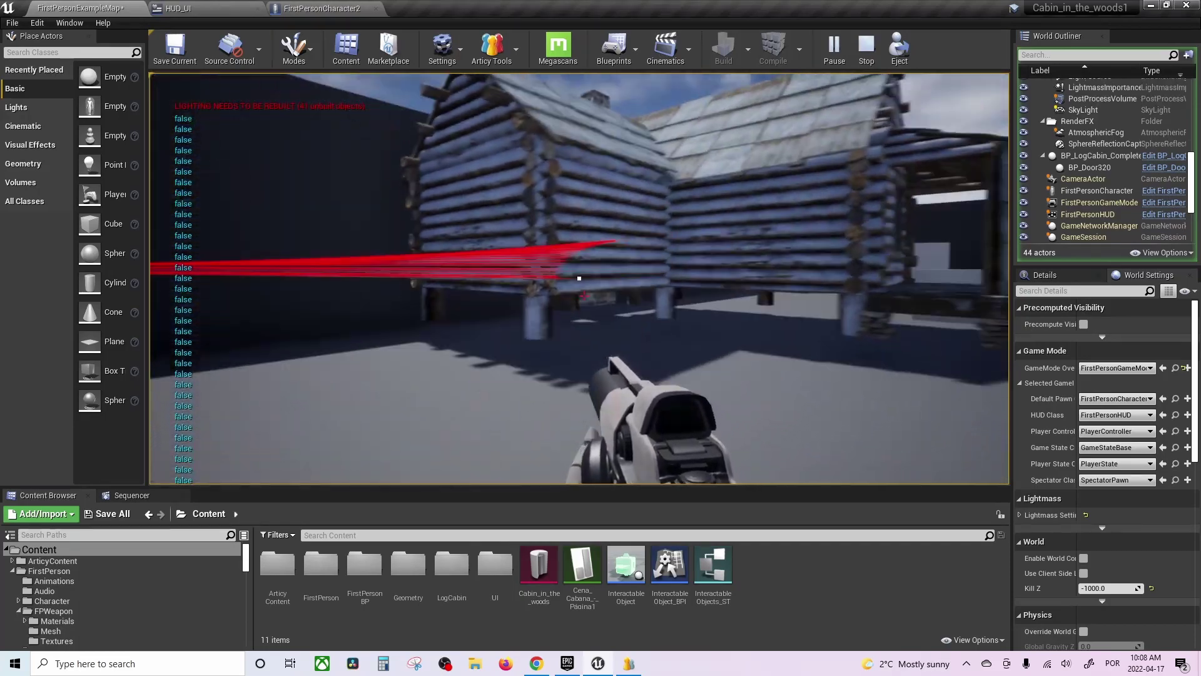
key("w")
key("w")
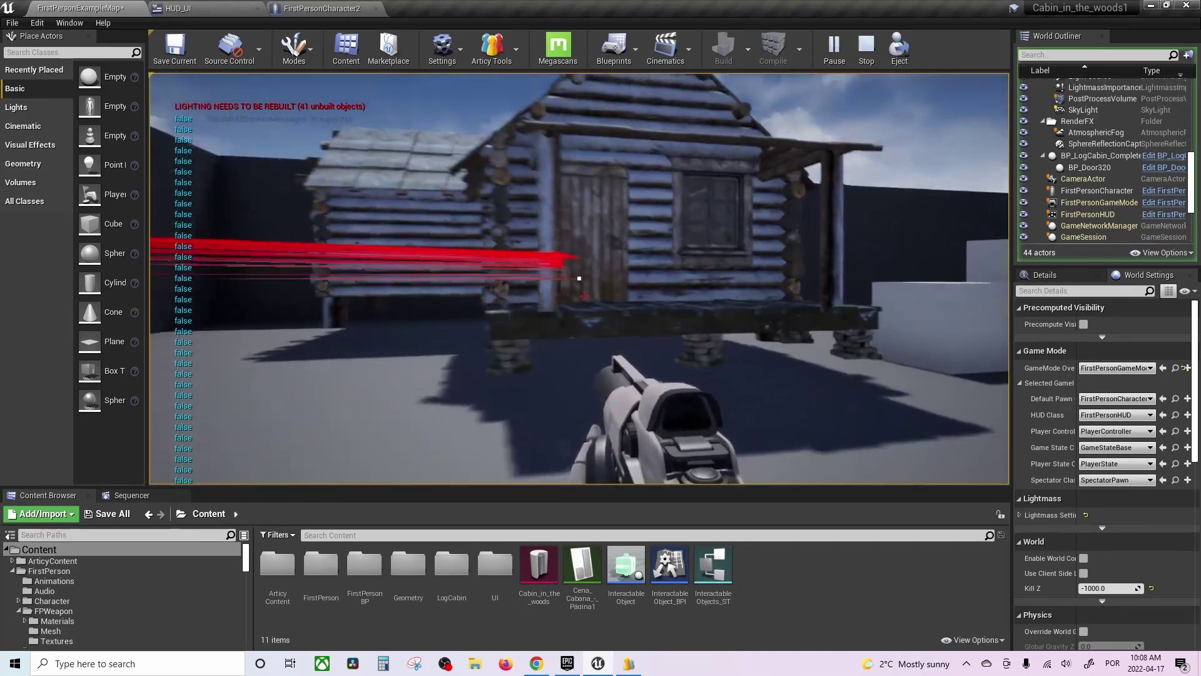
key("w")
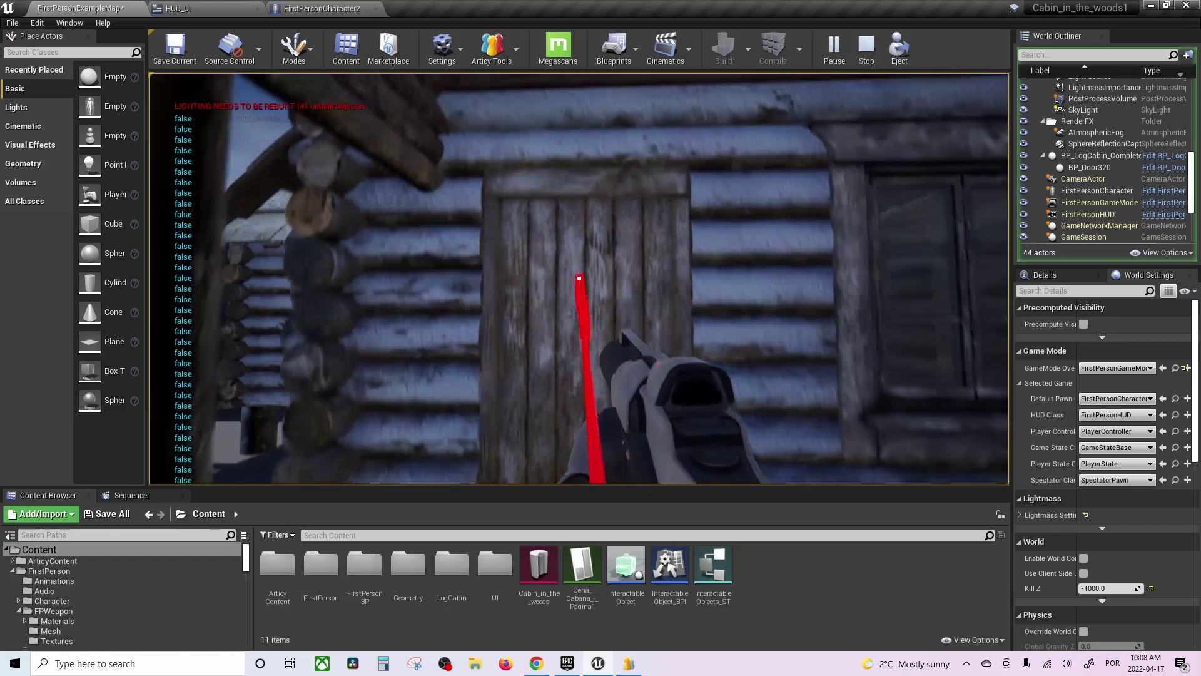
key("e")
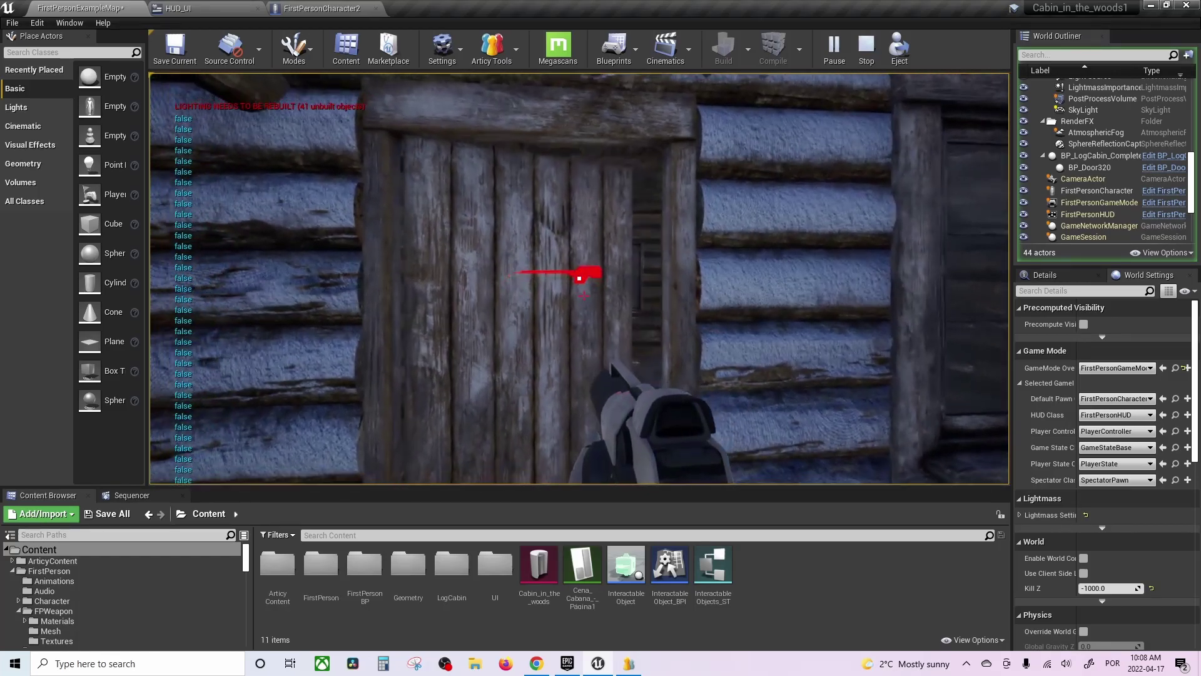
Walk through the cabin to the window, checking the trace reports false, then exit via the doorway
key("w")
key("w")
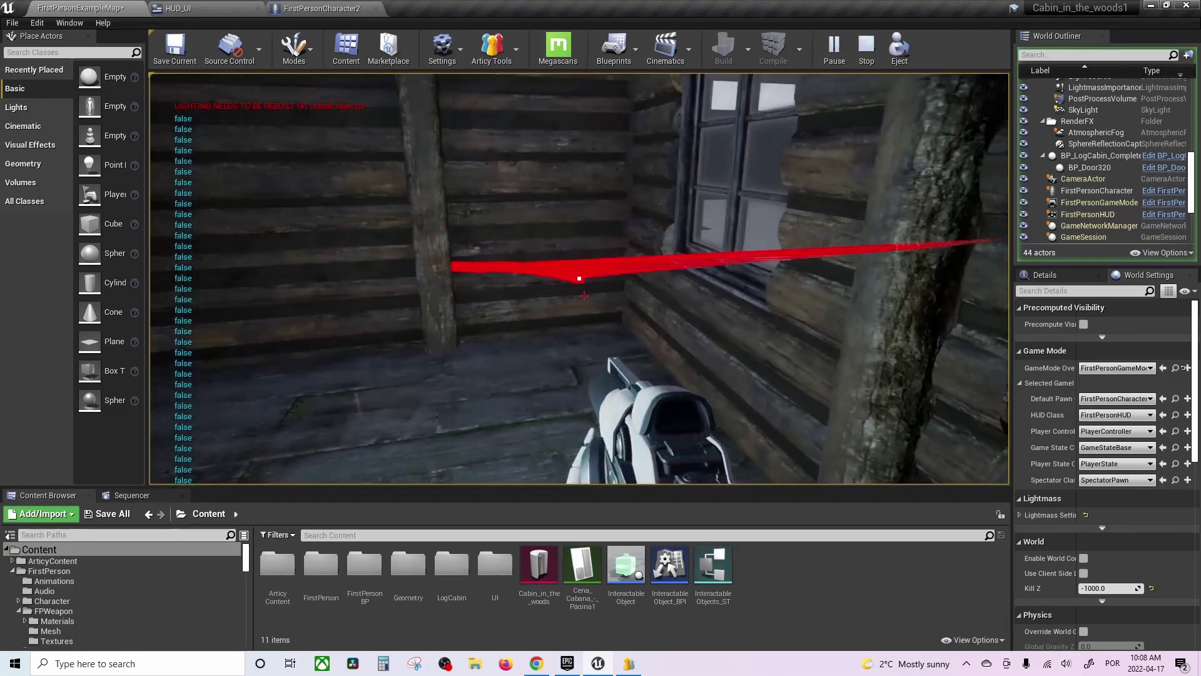
key("w")
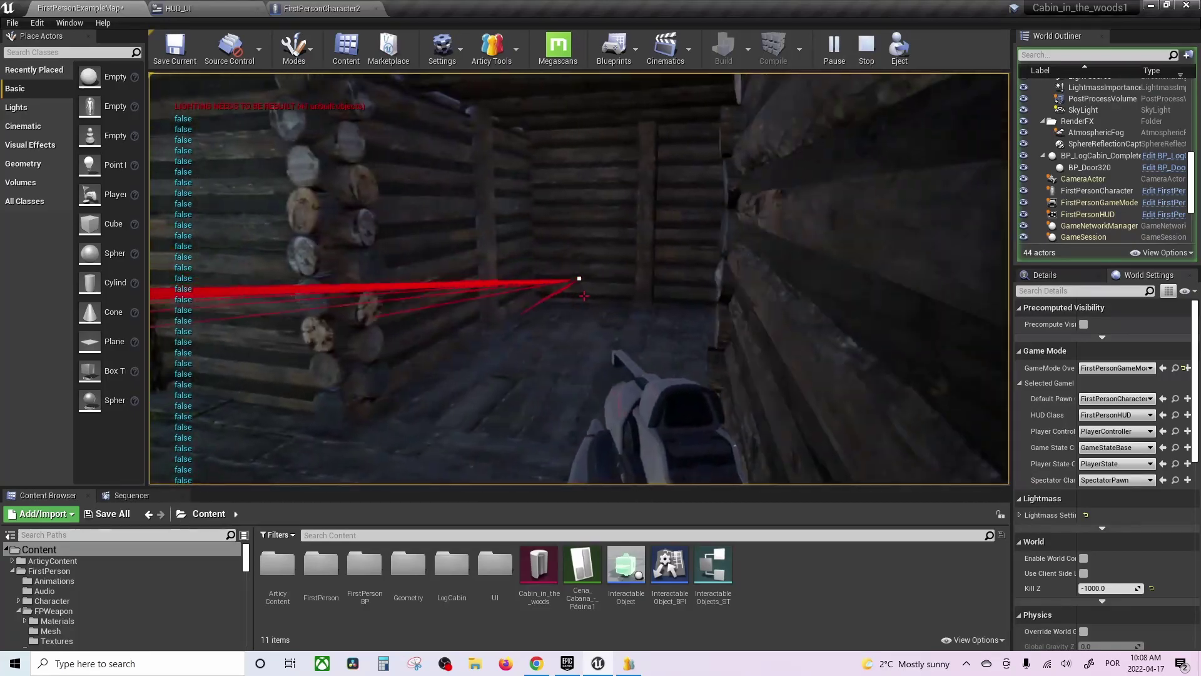
key("w")
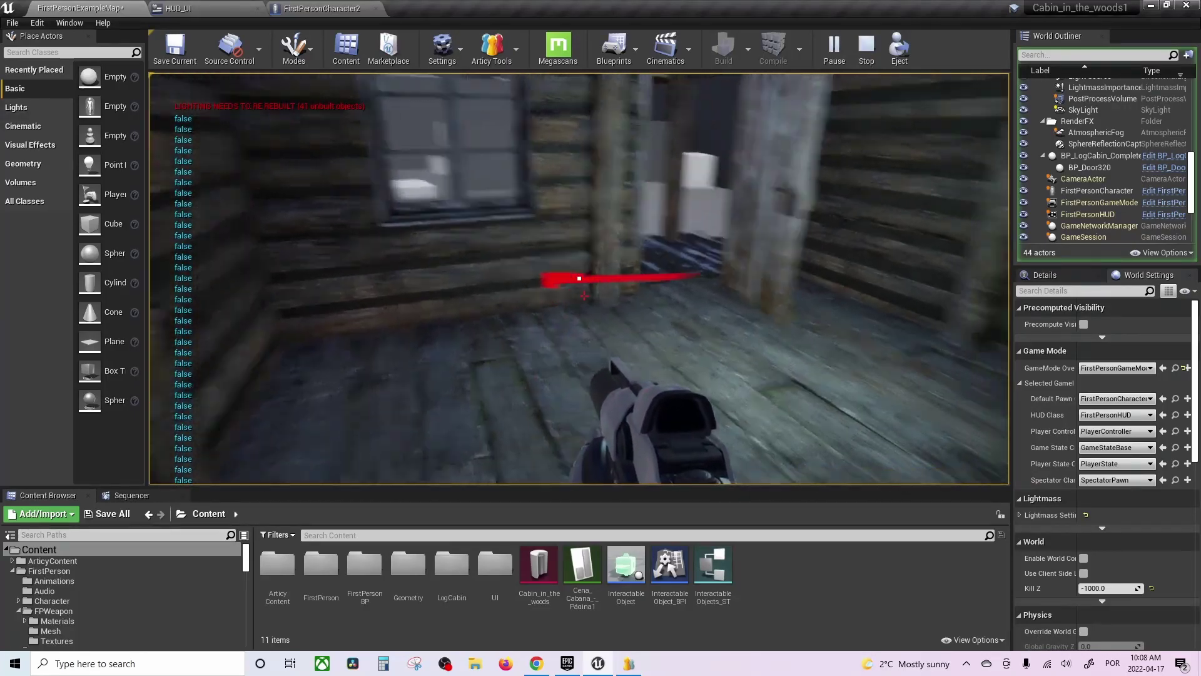
key("w")
key("w")
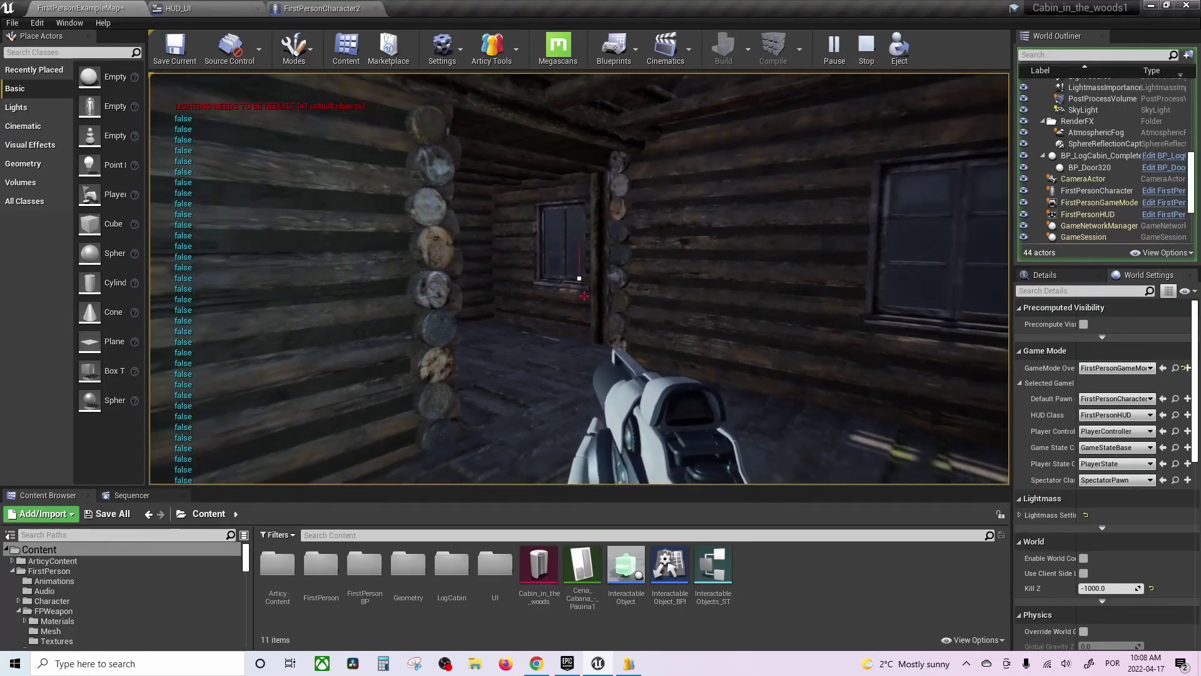
key("w")
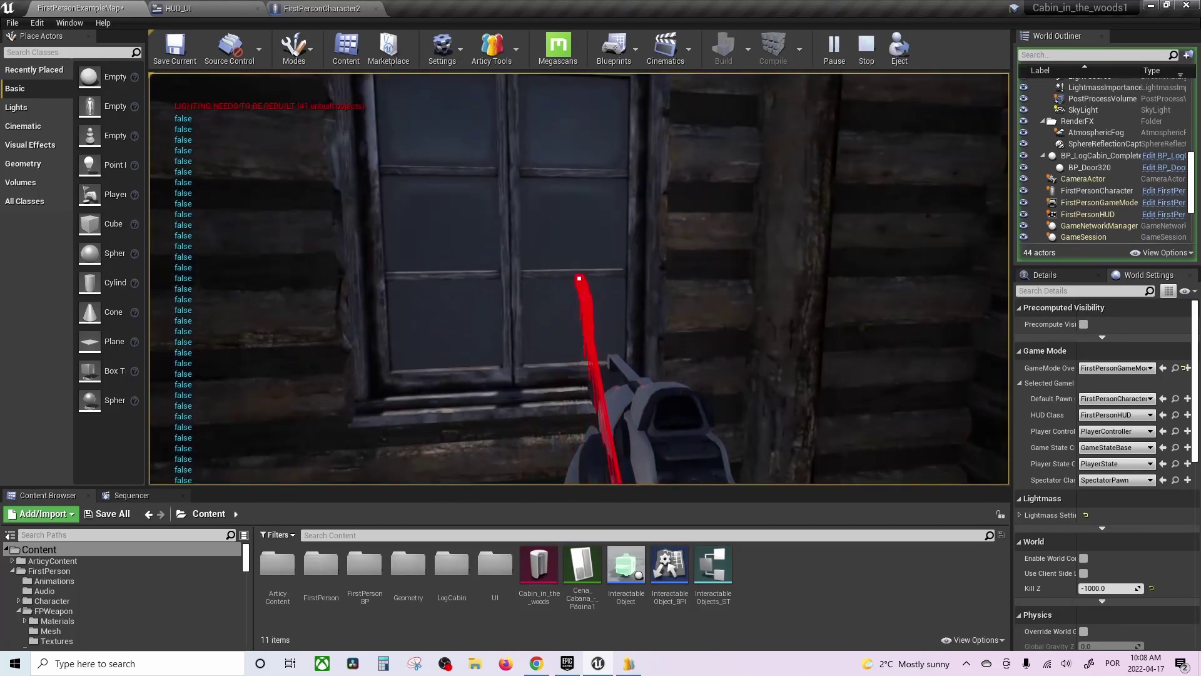
mouse_move(584, 296)
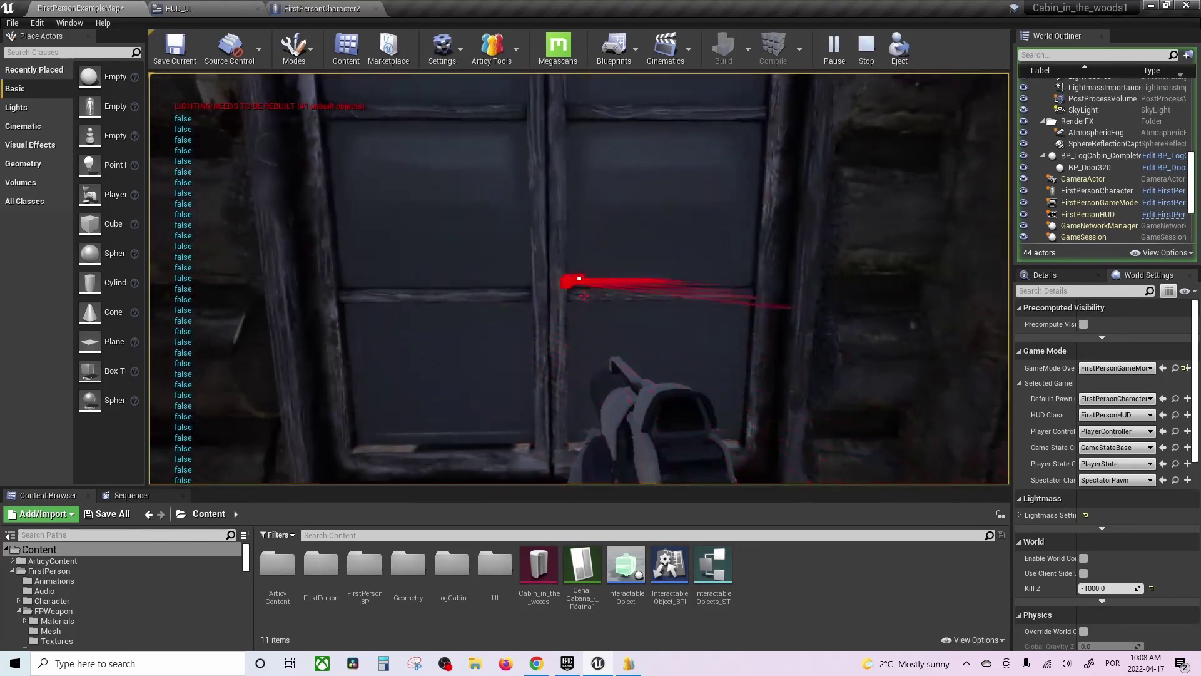
key("w")
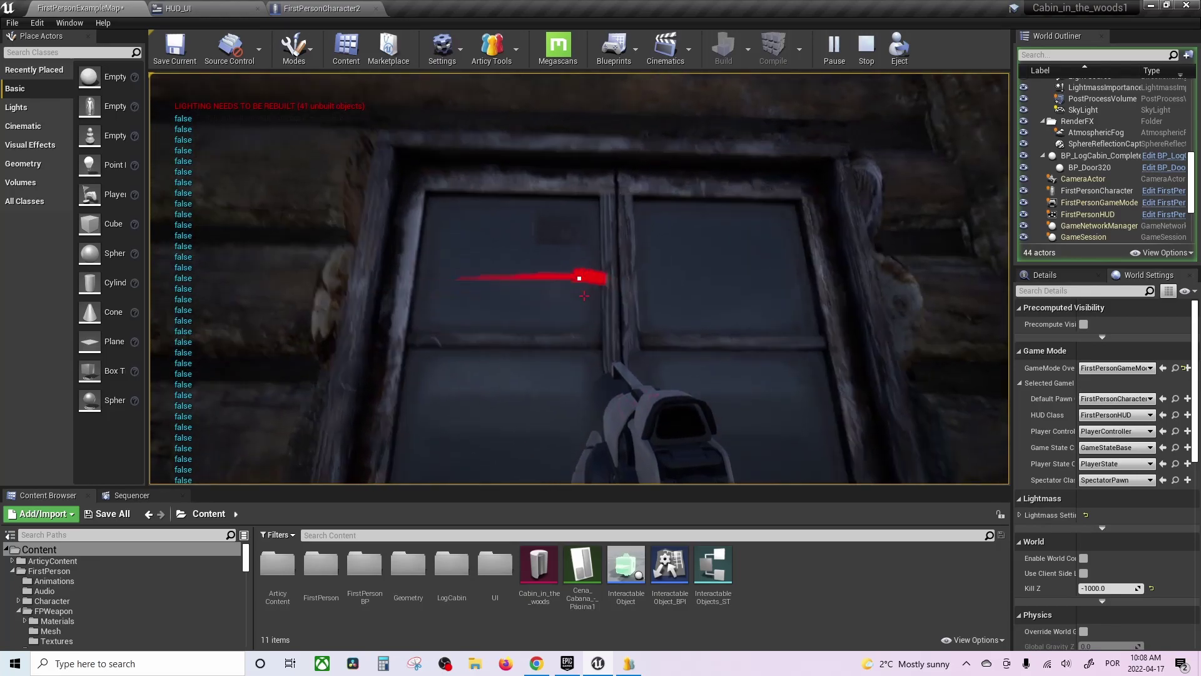
key("w")
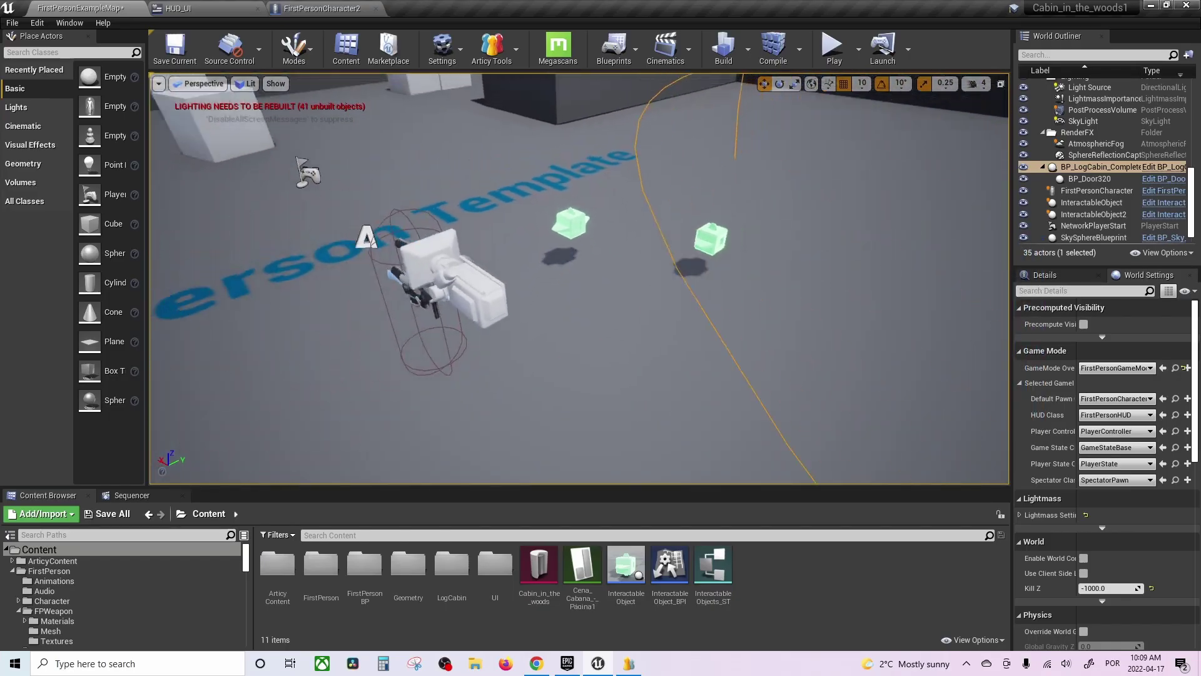
Pull the view back, select the floor, and start a playtest walking toward the green cube
right_click_drag(752, 287, 752, 286)
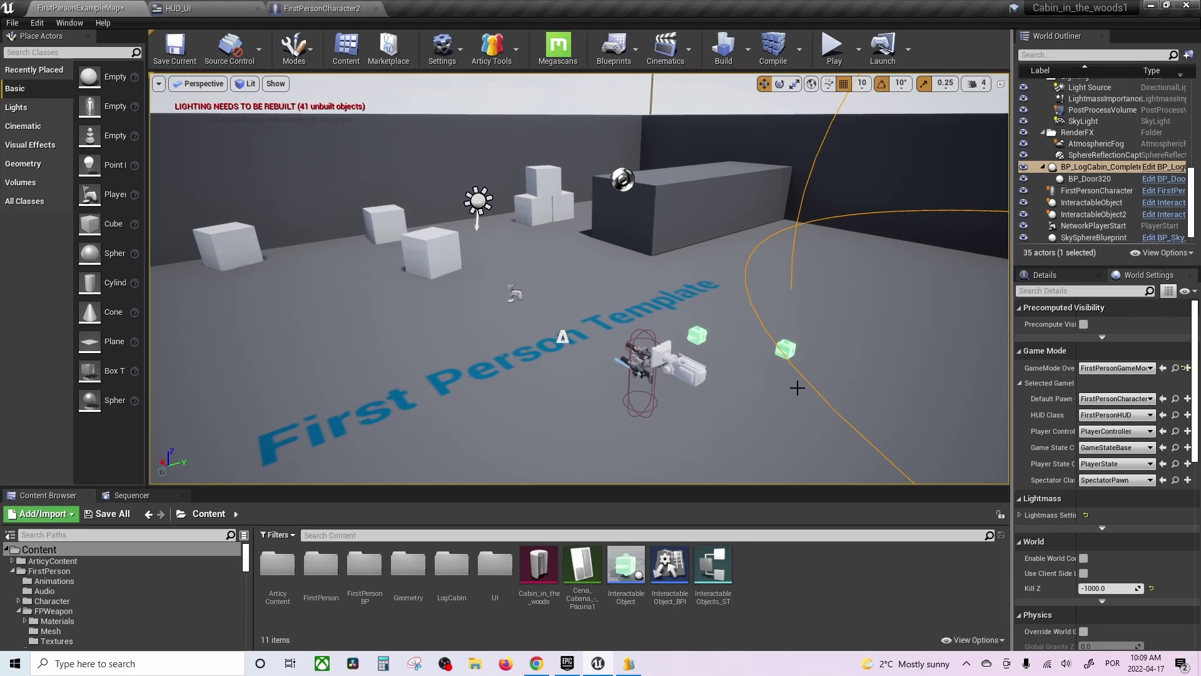
left_click(754, 432)
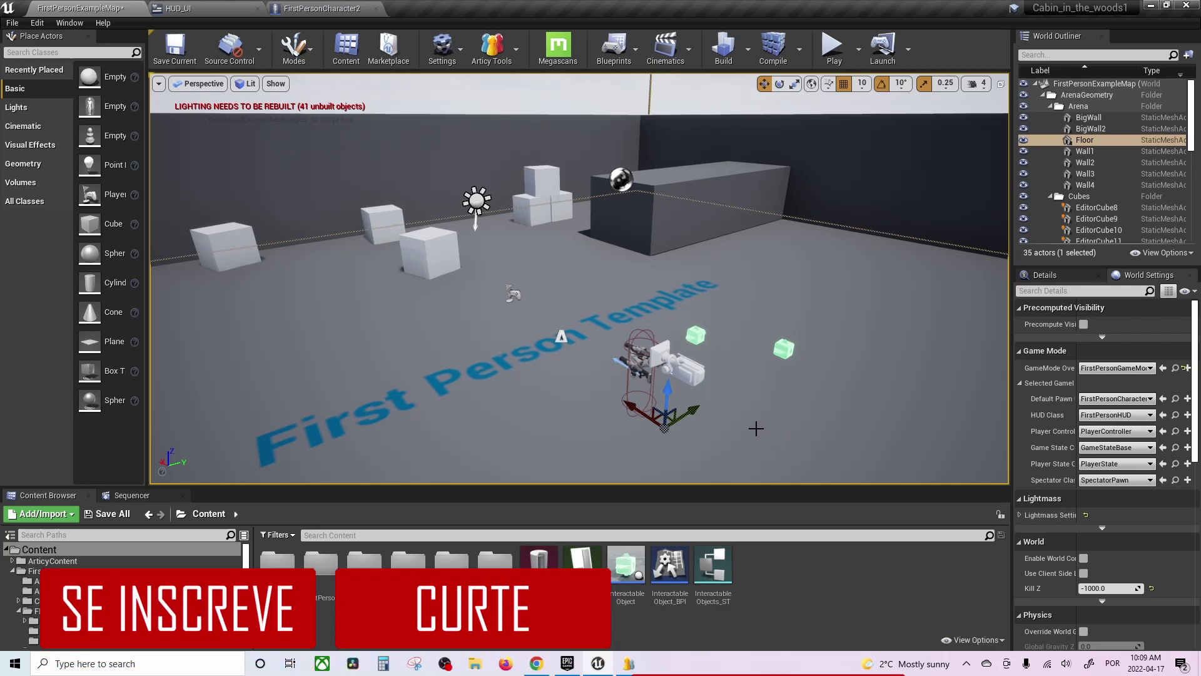
left_click(834, 45)
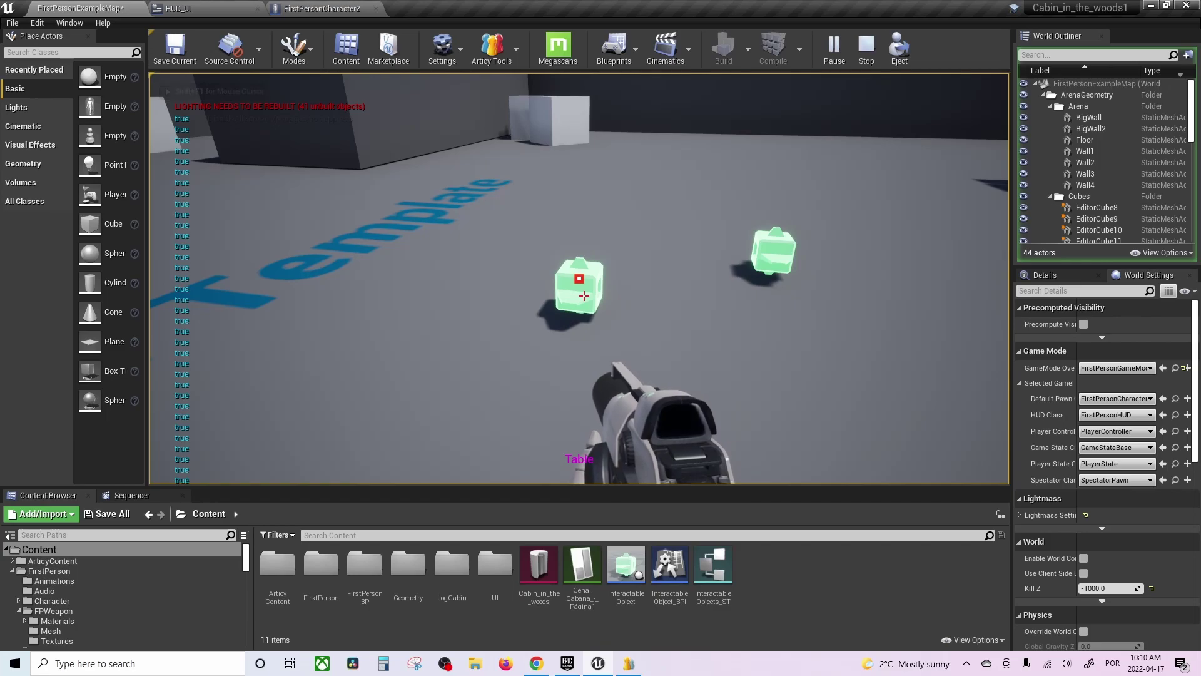
key("w")
key("e")
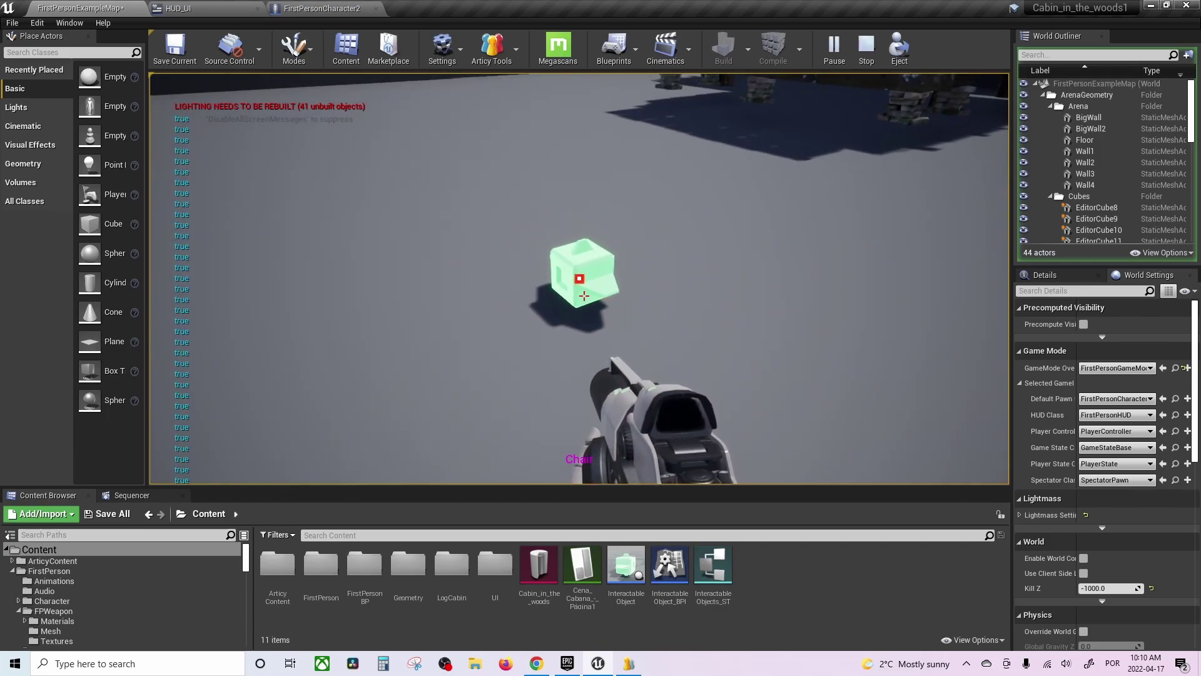
End the playtest, select the upper green cube and expand its Object Row Reference
key("e")
key("Escape")
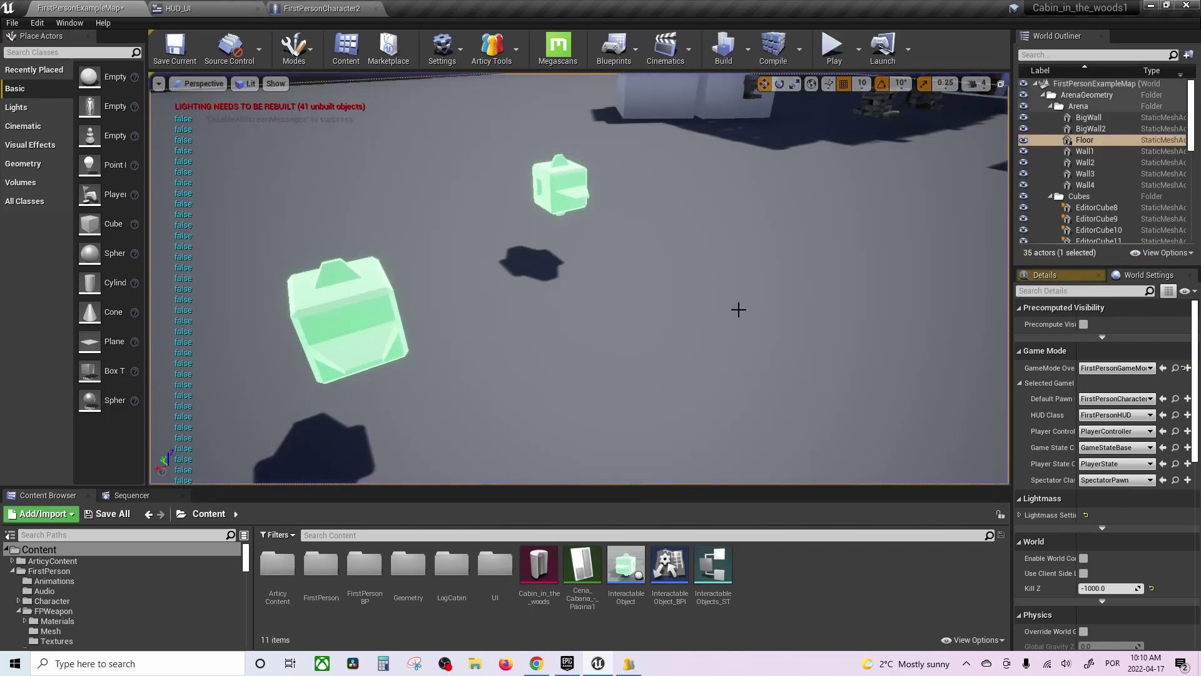
left_click(565, 178)
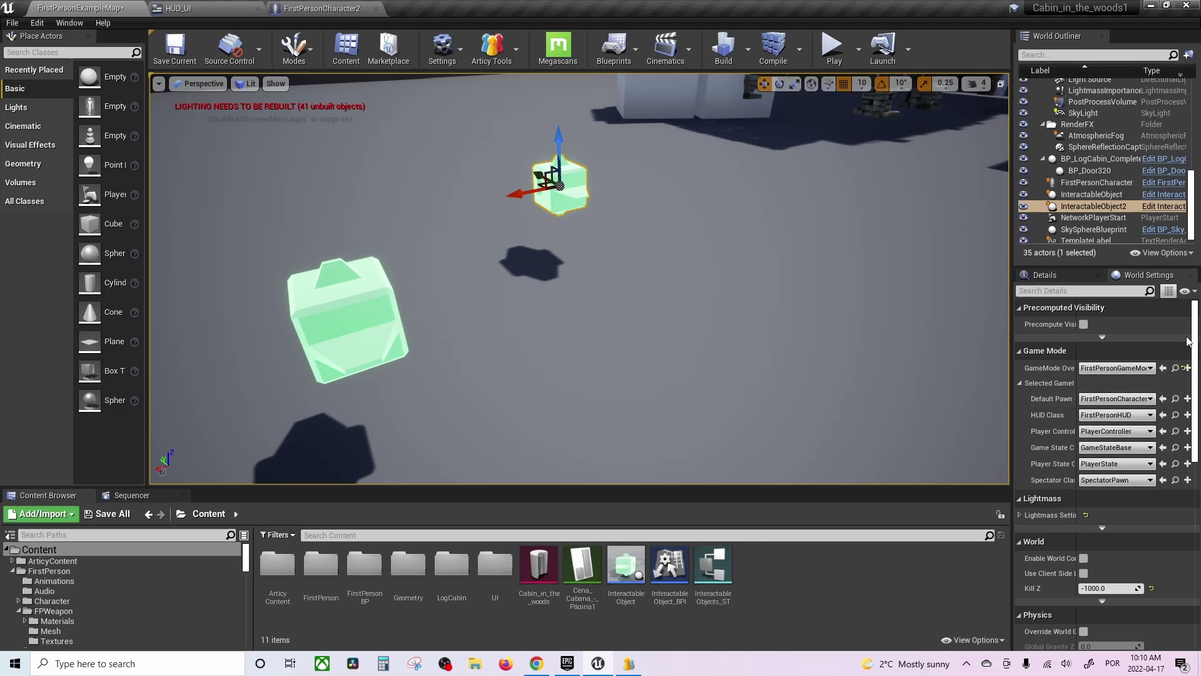
left_click(1053, 275)
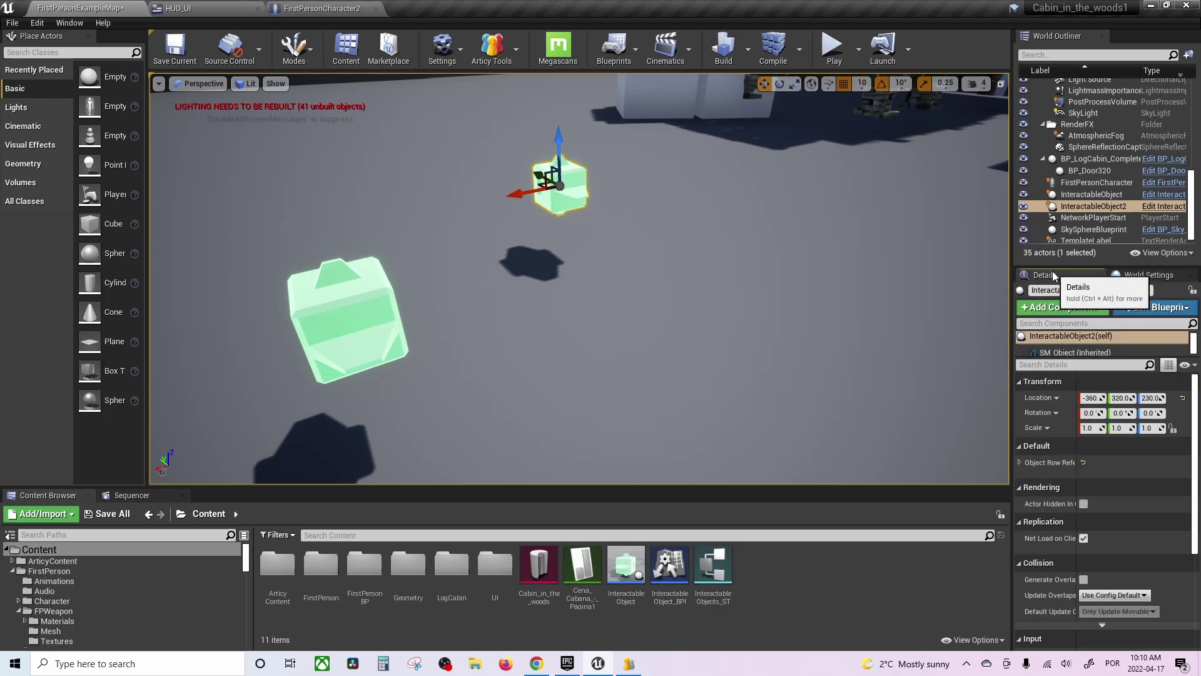
left_click(1018, 463)
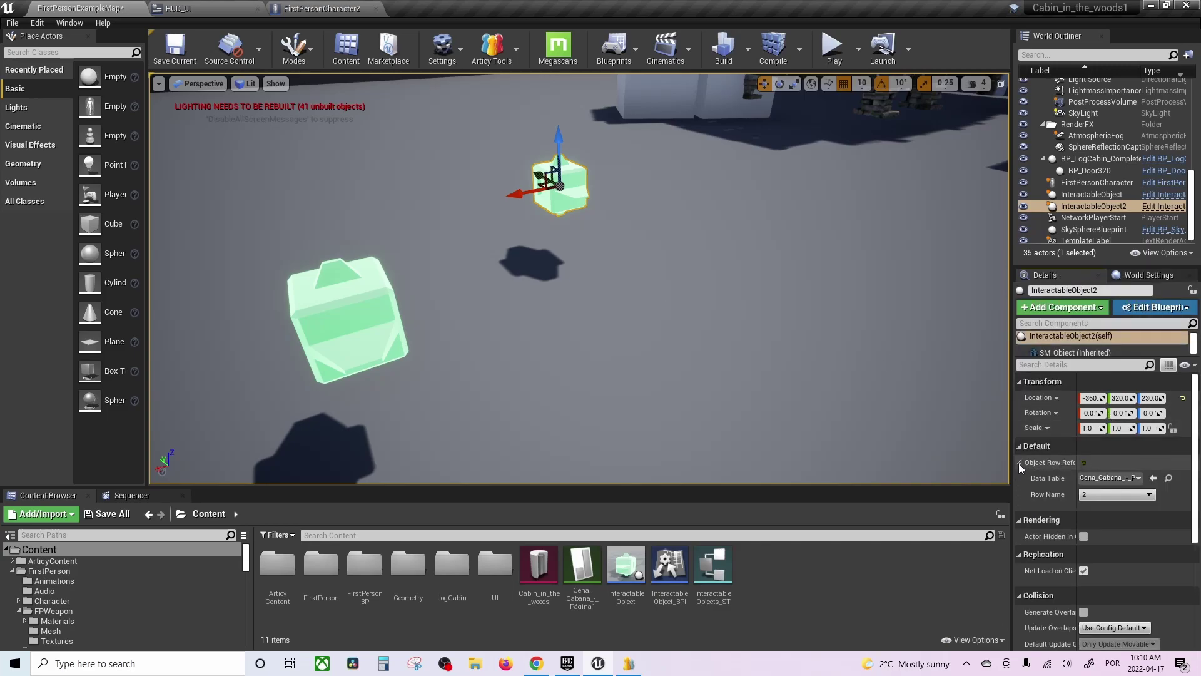
Toggle its Row Name to 1 and back to 2, then select the lower cube and switch to the spreadsheet
left_click(1110, 494)
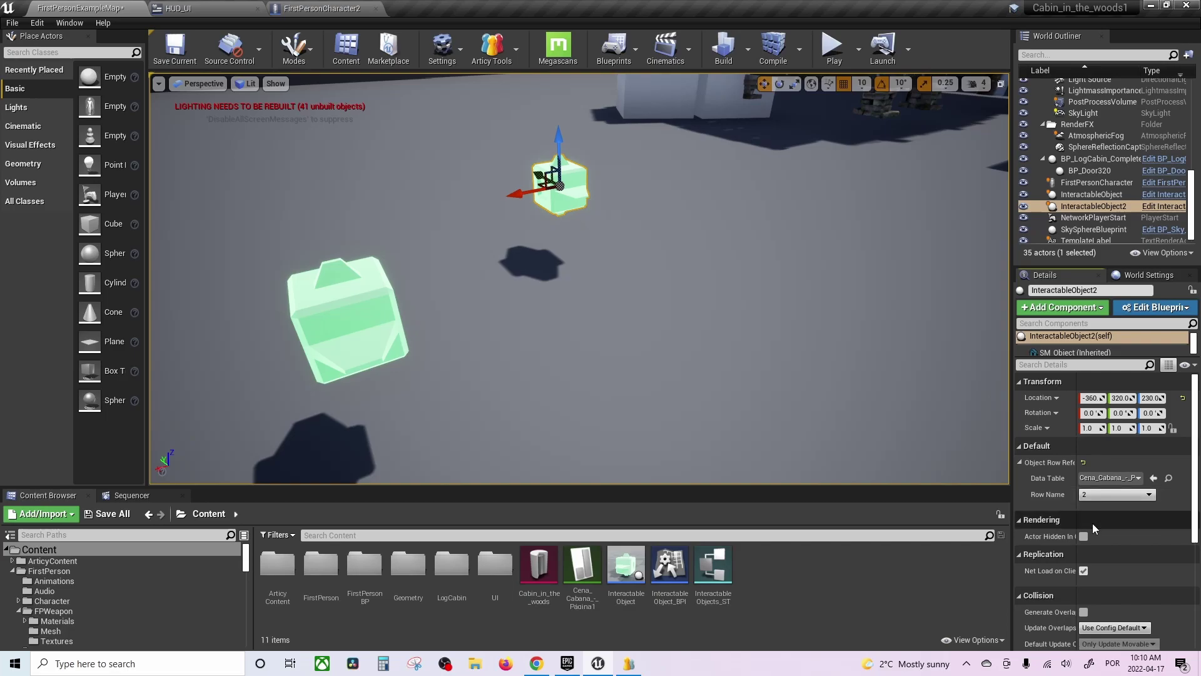
left_click(1094, 515)
left_click(1097, 498)
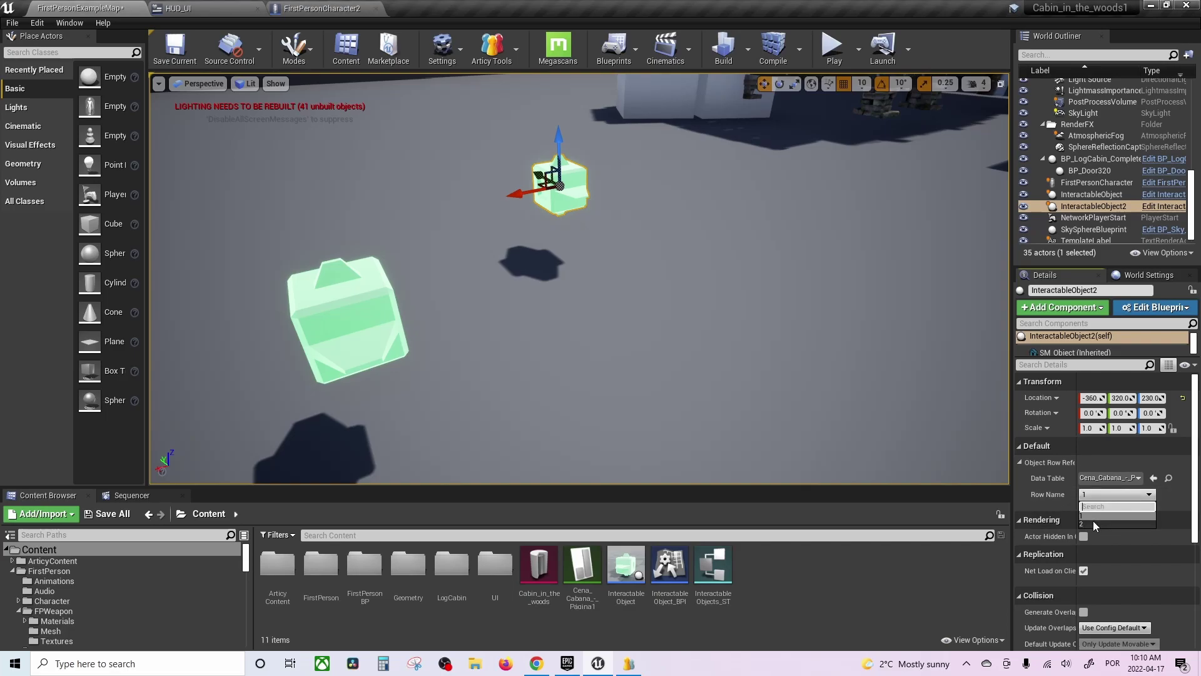
left_click(1093, 521)
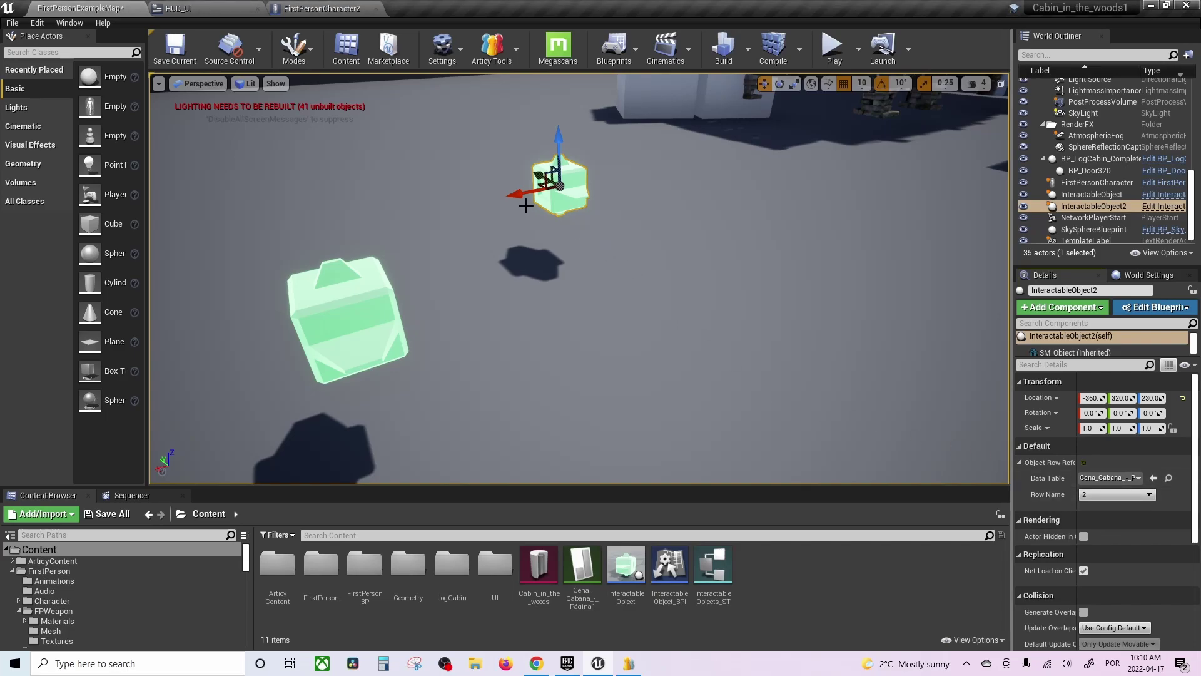
left_click(371, 306)
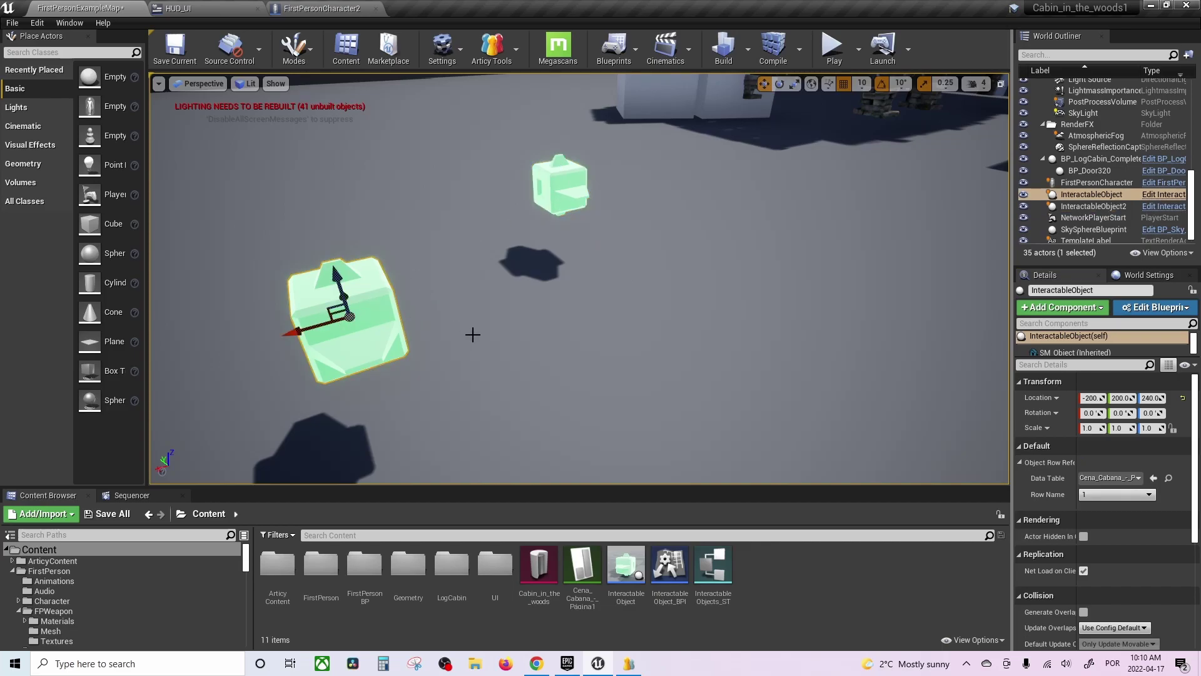
key("alt+Tab")
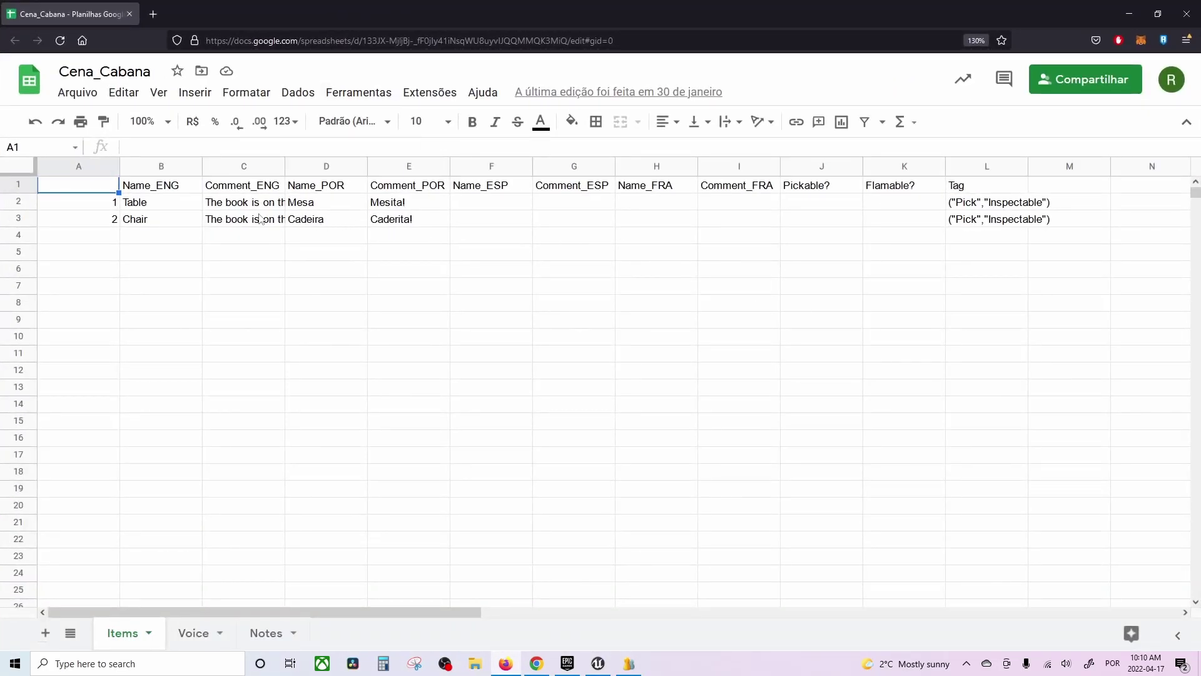
Auto-fit column C of the Cena_Cabana Items sheet to show the English comments, then return to Unreal
double_click(284, 166)
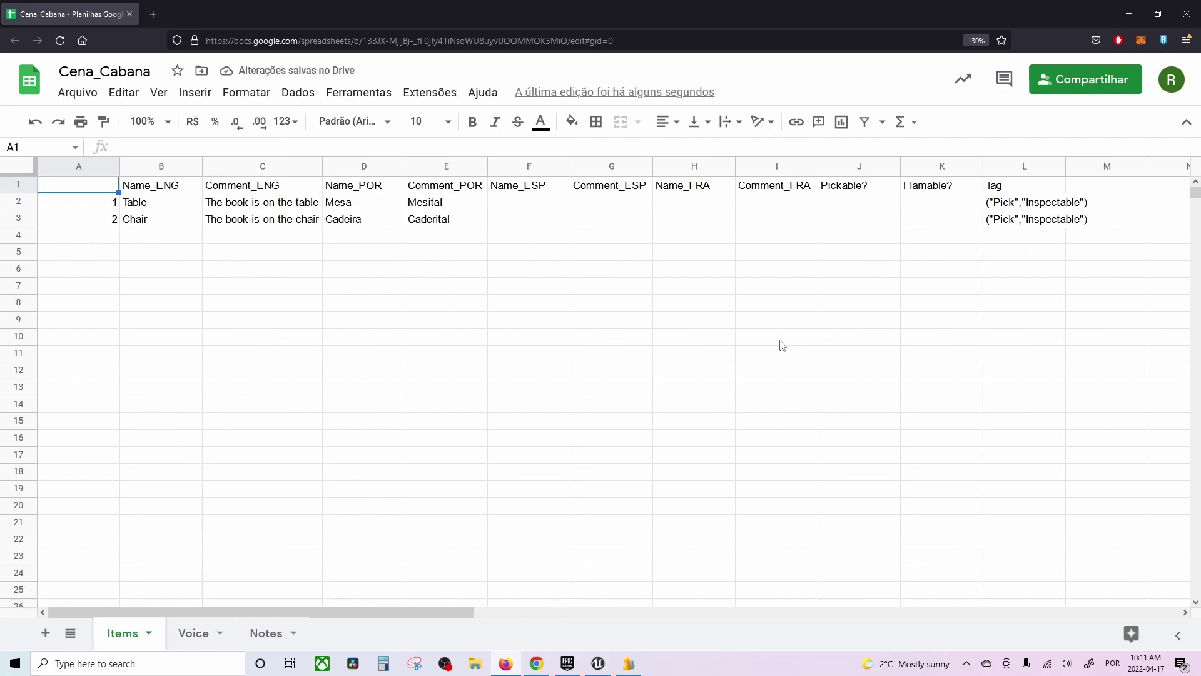
key("alt+Tab")
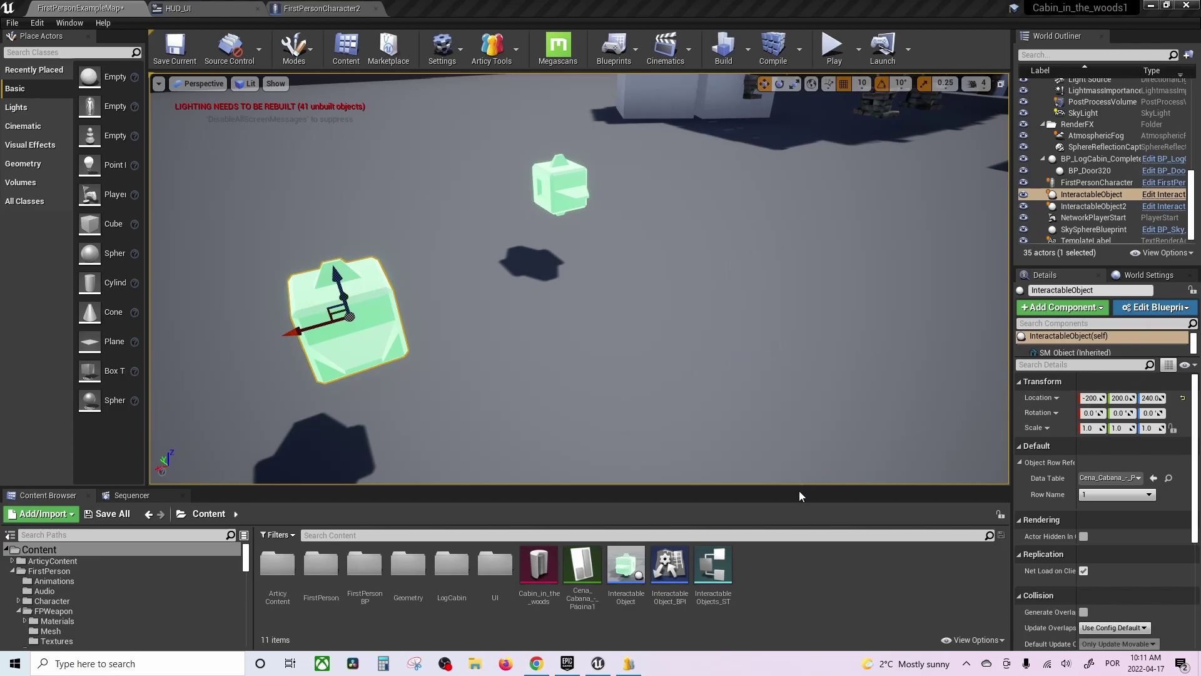
Bring articy:draft 3 forward to its welcome screen listing the Cabin in the woods project
left_click(629, 663)
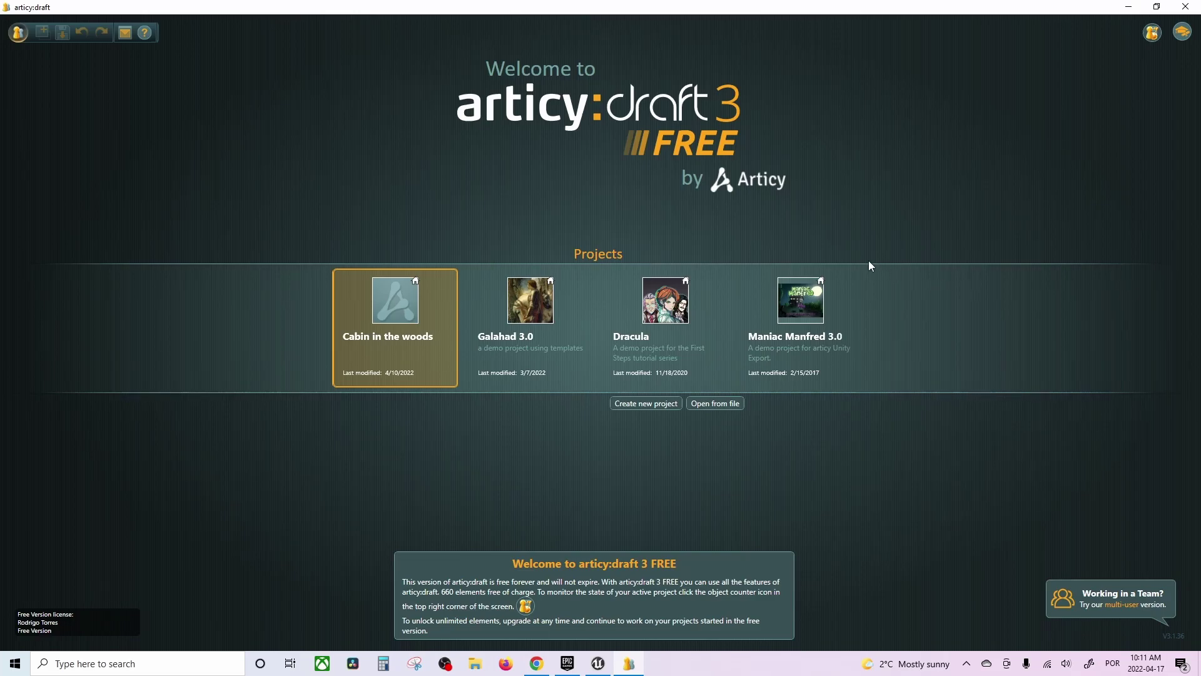
Open Cabin in the woods, inspect the Book entity's template ('A worn book.'), then return to Unreal
left_click(394, 313)
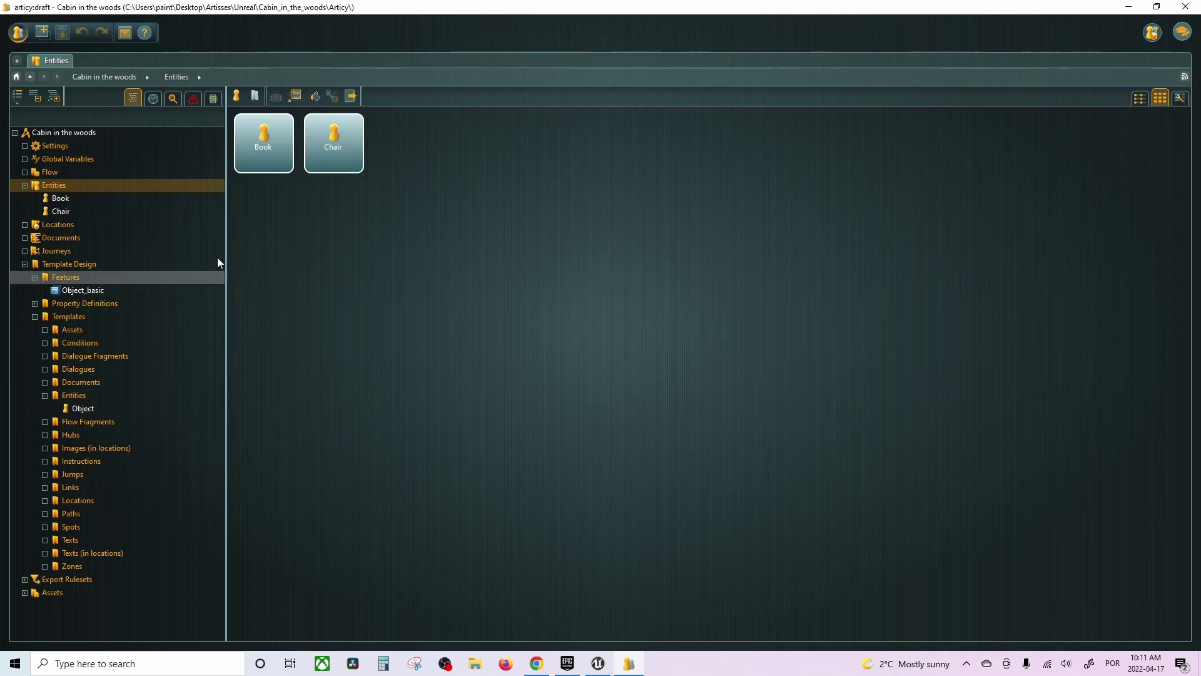
double_click(272, 148)
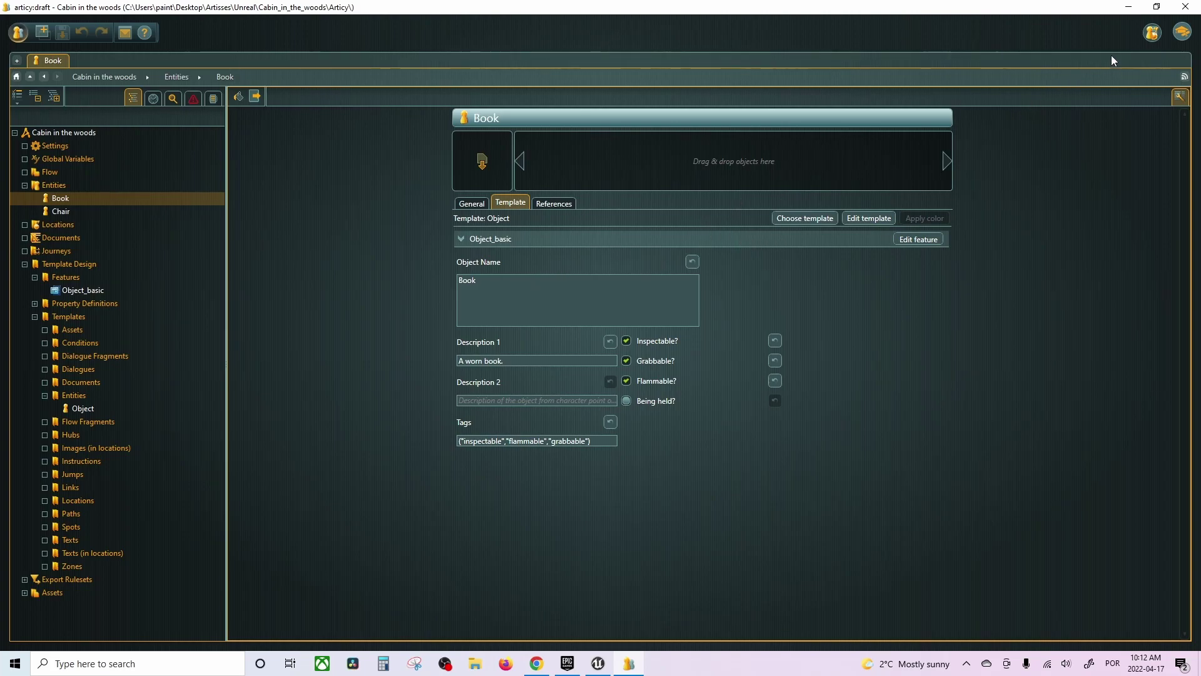
key("alt+Tab")
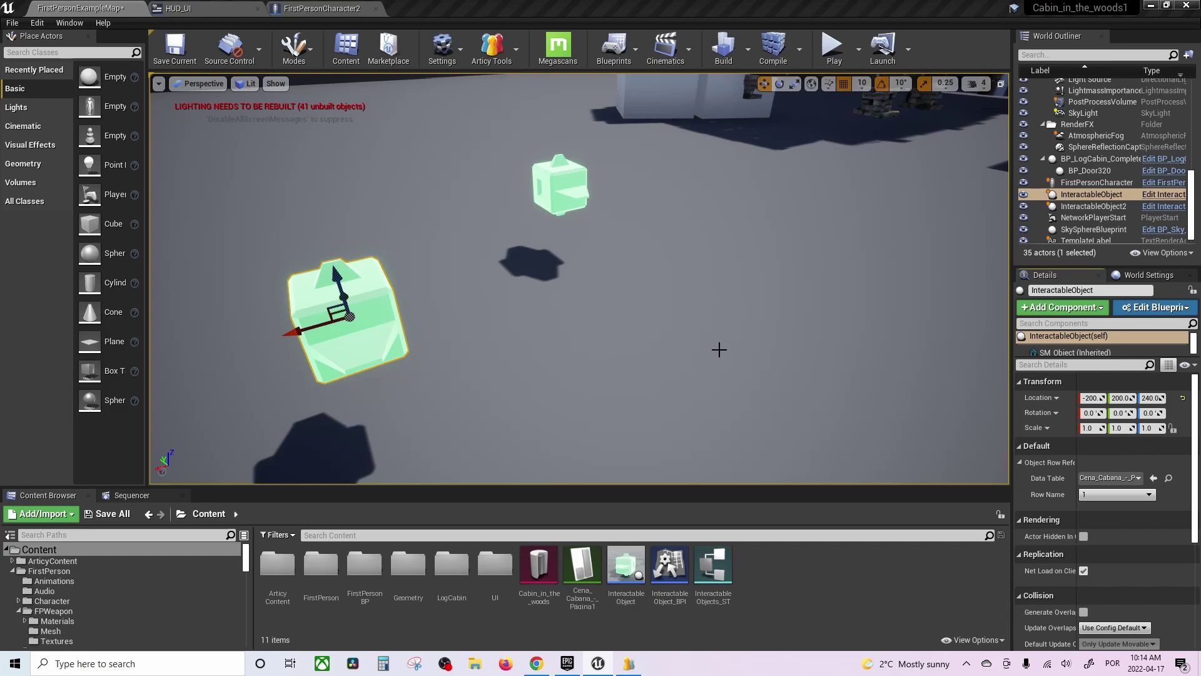
In the new-project browser, pick the Games category and the Blank template
key("alt+Tab")
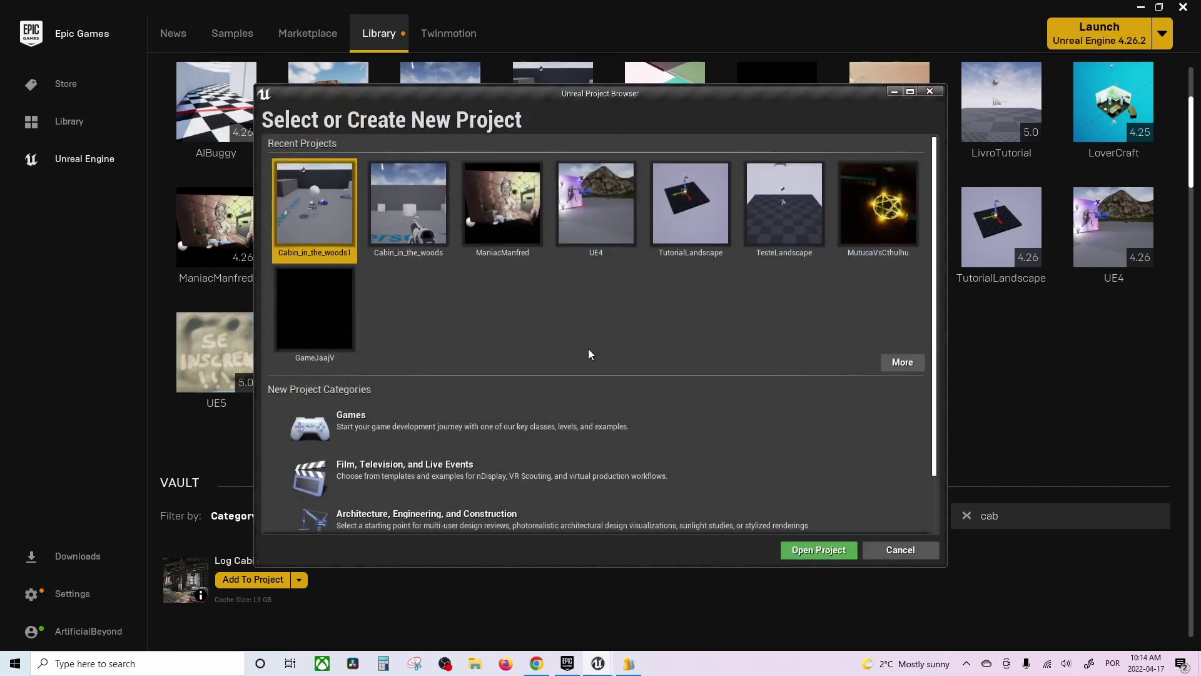
left_click(669, 430)
left_click(752, 553)
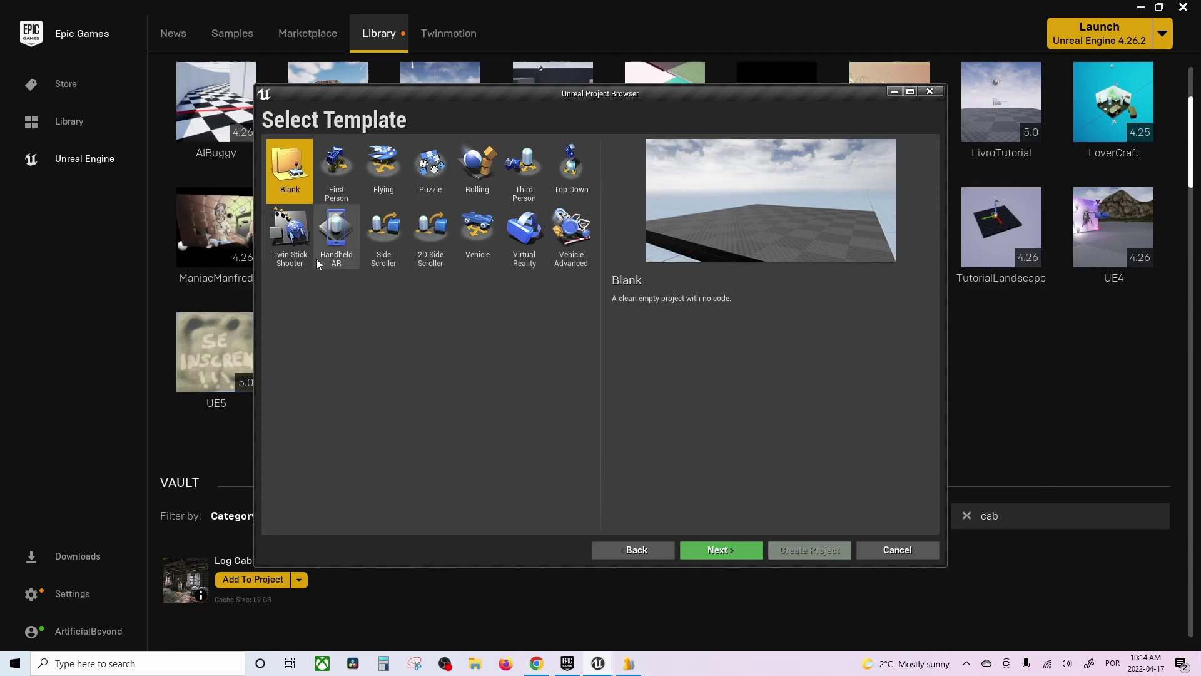
left_click(738, 553)
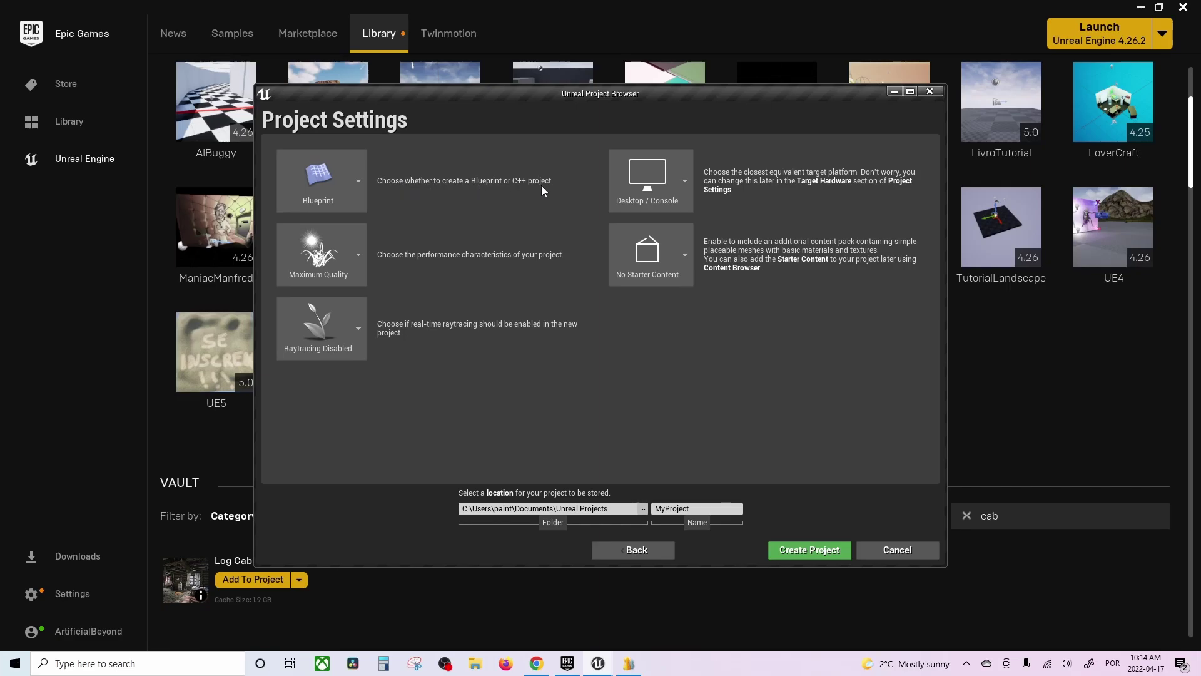
Check the Blueprint/C++ option, keep Blueprint, and cancel creating the project
left_click(340, 182)
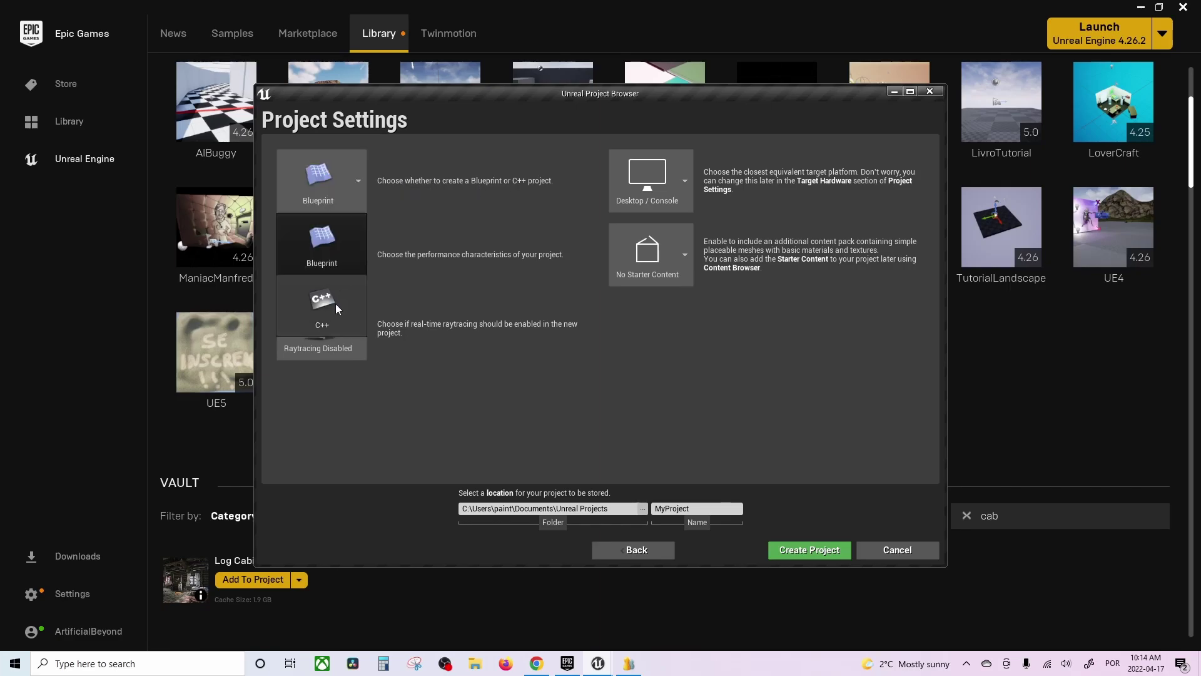
left_click(520, 190)
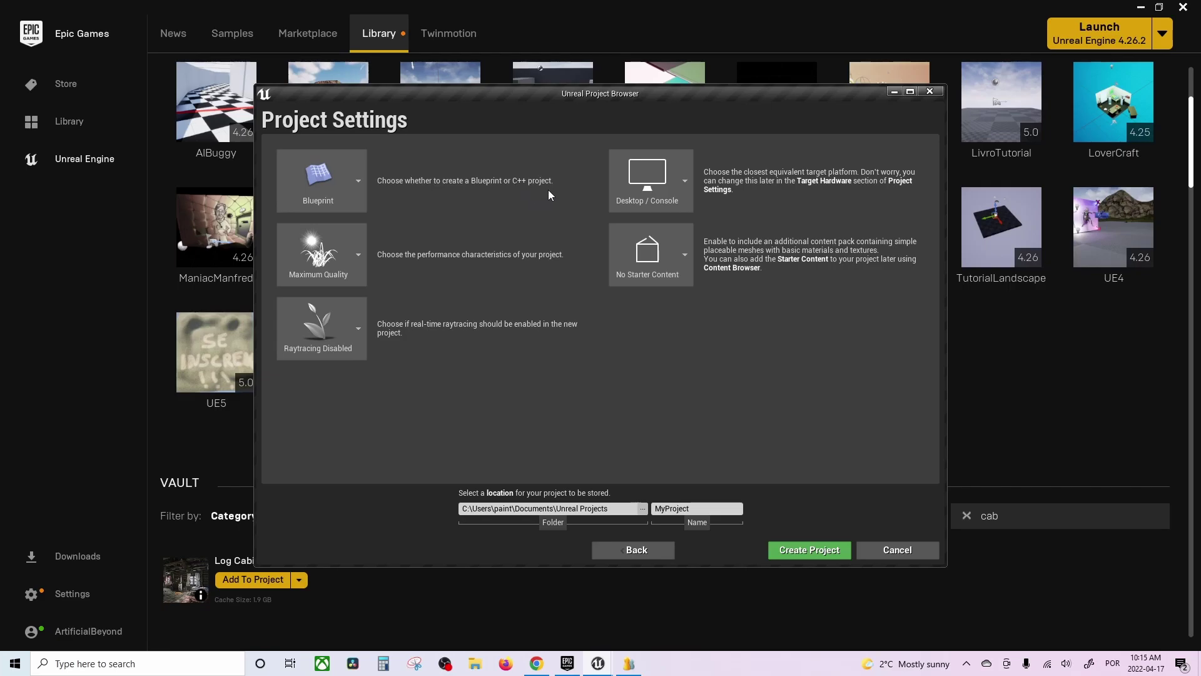
left_click(883, 550)
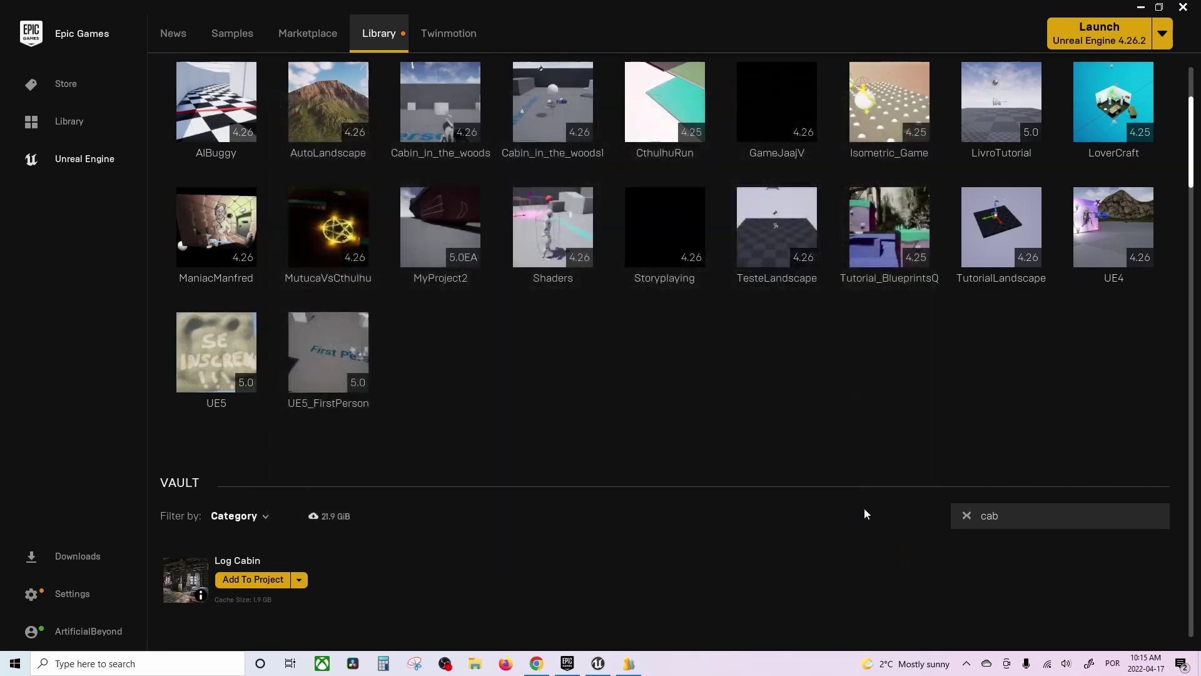
Return to the FirstPersonExampleMap editor and look through the Articy Tools dropdown before dismissing it
scroll(629, 449, "up", 2)
key("alt+Tab")
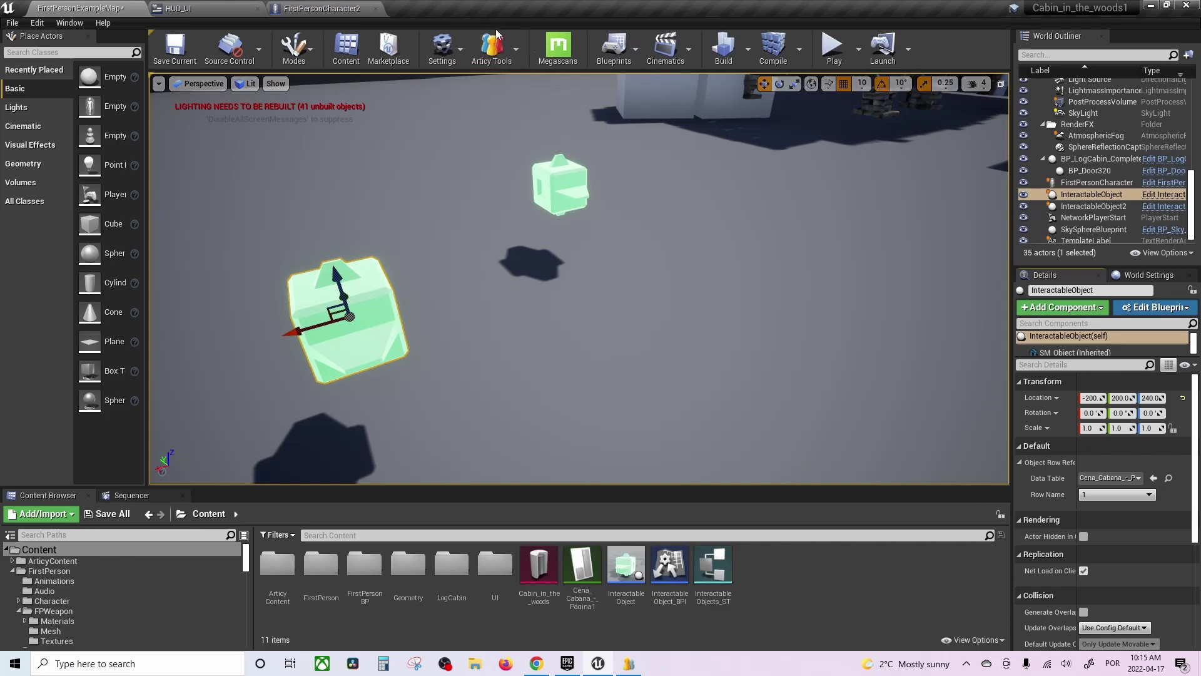
left_click(519, 49)
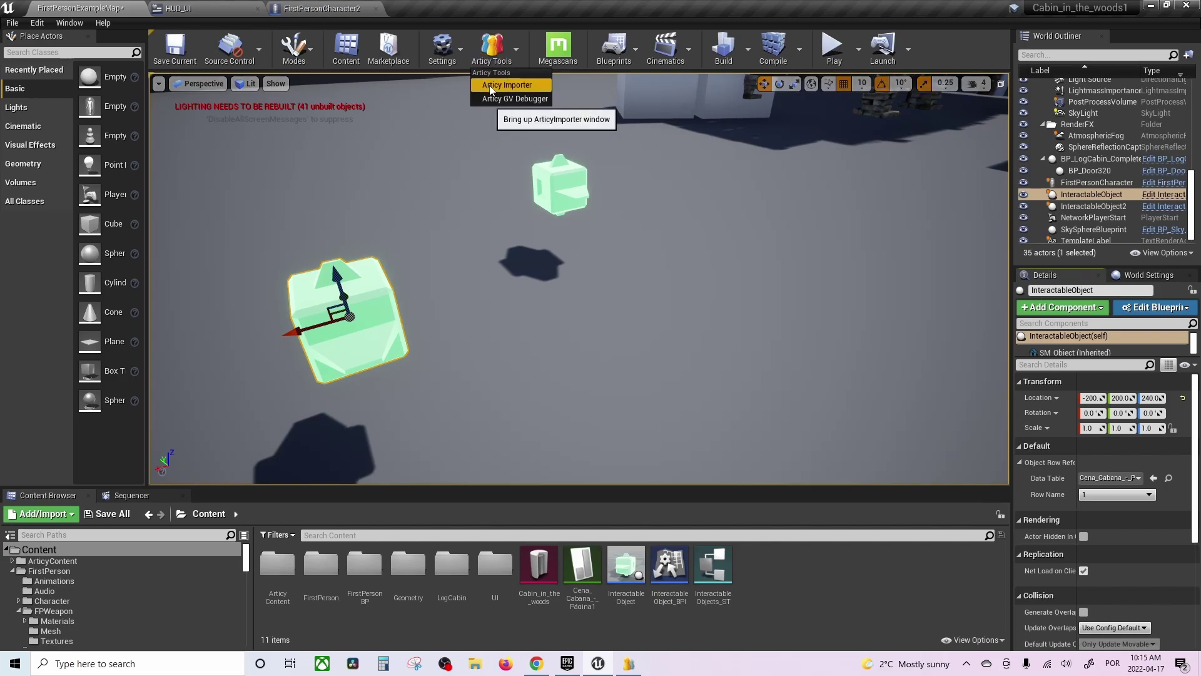
left_click(594, 311)
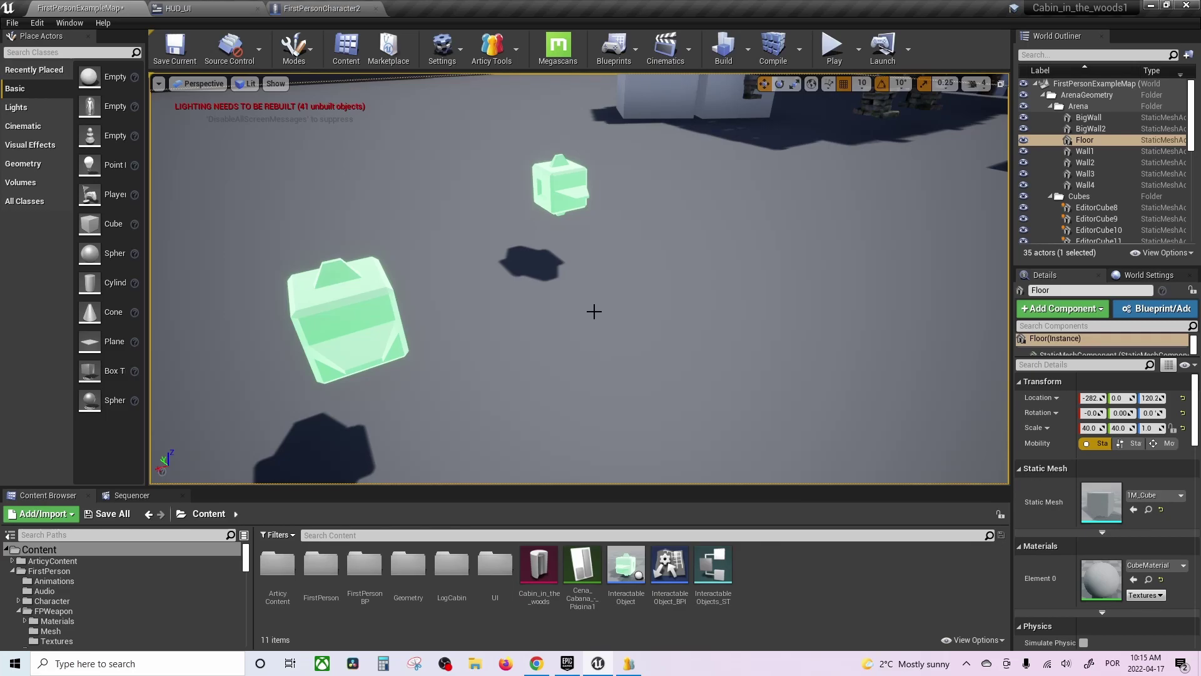
Zoom out and swing the viewport low, then high, over the arena and cabin
scroll(594, 311, "down", 5)
scroll(633, 301, "down", 3)
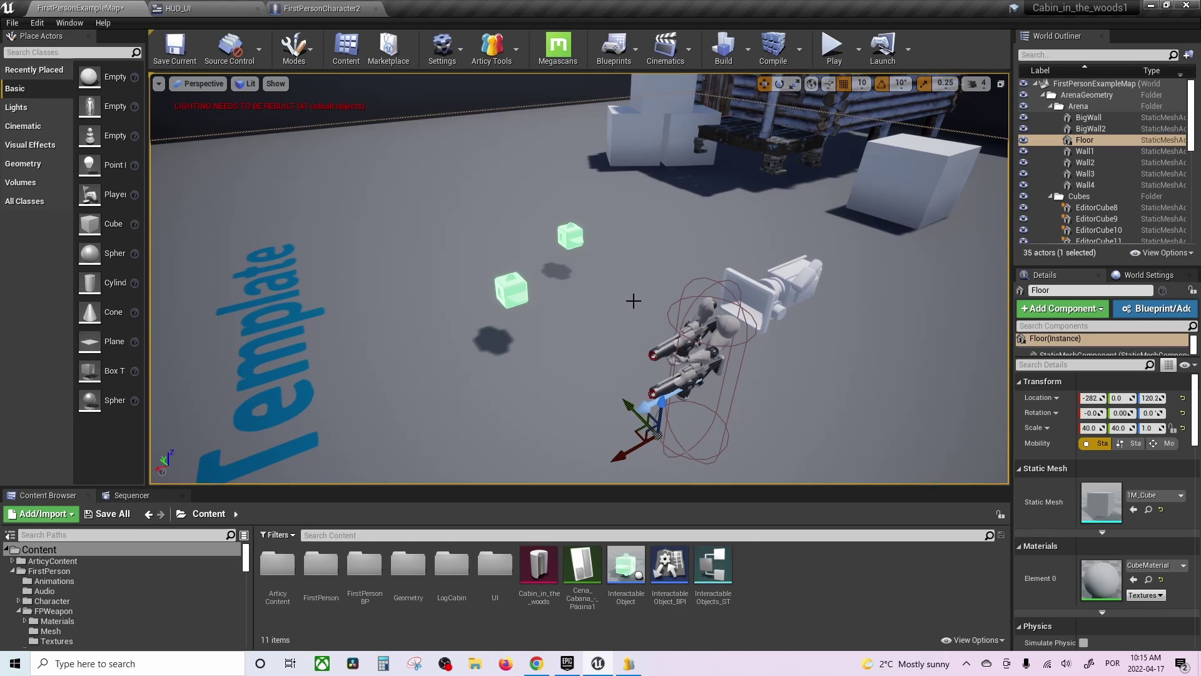
right_click_drag(667, 209, 668, 209)
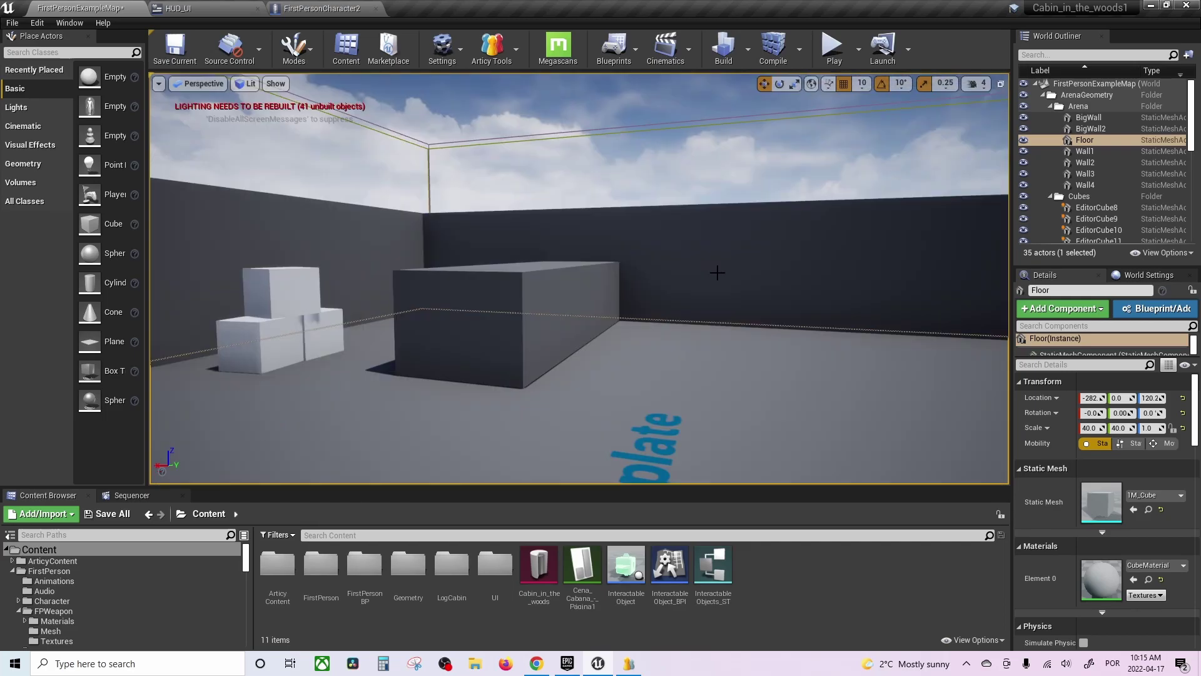
right_click_drag(489, 277, 489, 278)
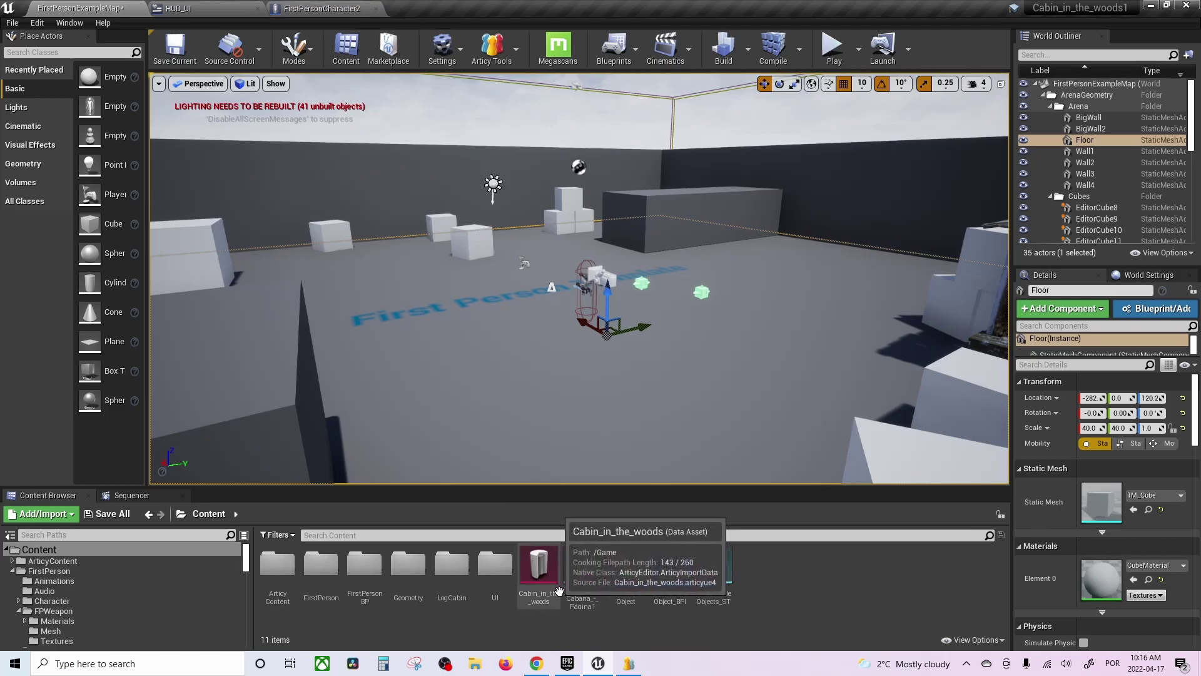
Glance at the Epic Games Launcher, then close the Cabin_in_the_woods1 Unreal Editor
mouse_move(567, 663)
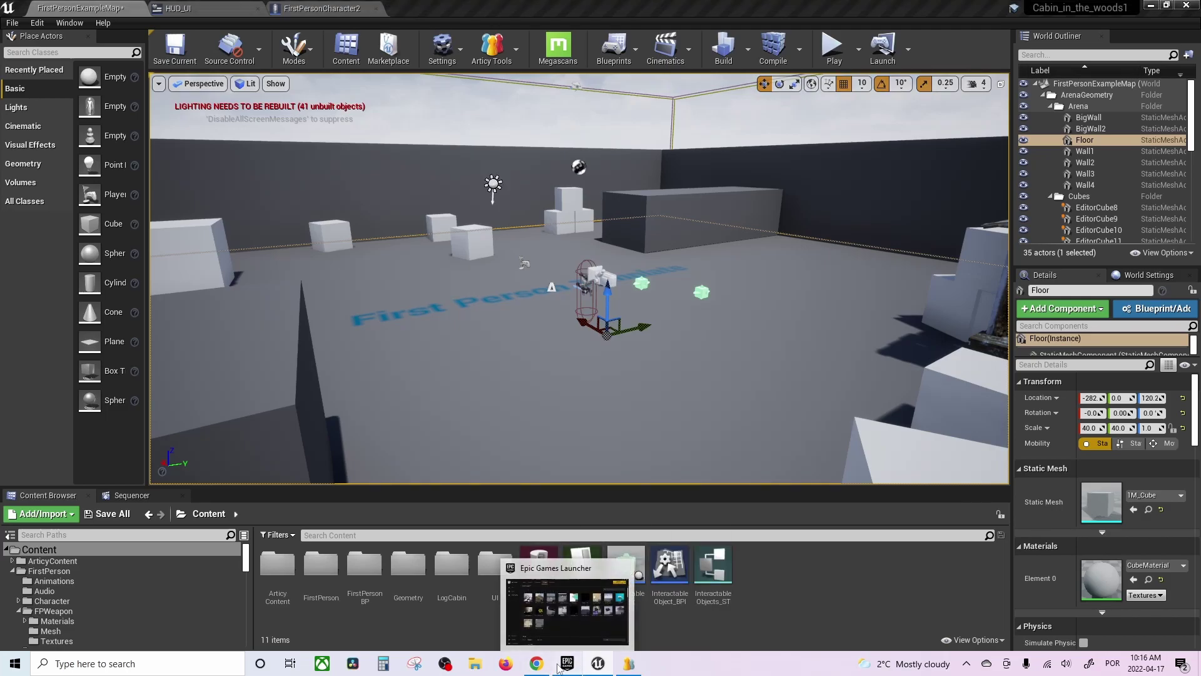
left_click(605, 637)
left_click(1188, 5)
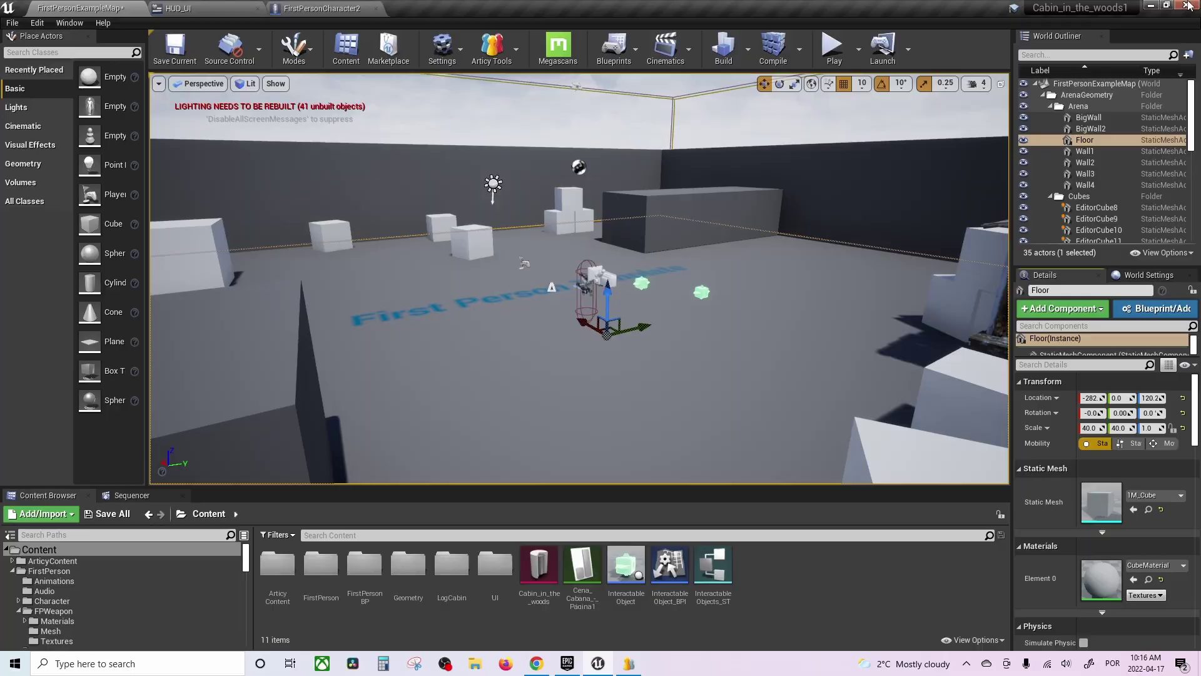
left_click(1188, 5)
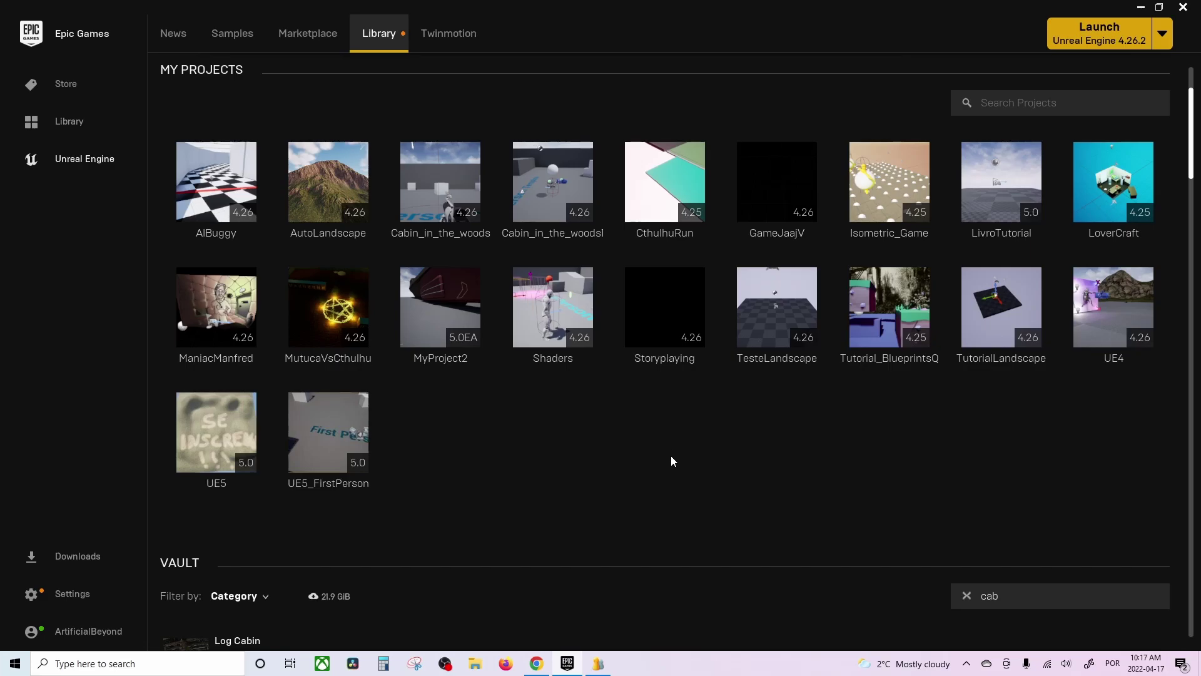
Launch Unreal Engine 5.0.0 from the Cabin_in_the_woods1 tile's Engine Versions menu
left_click(542, 194)
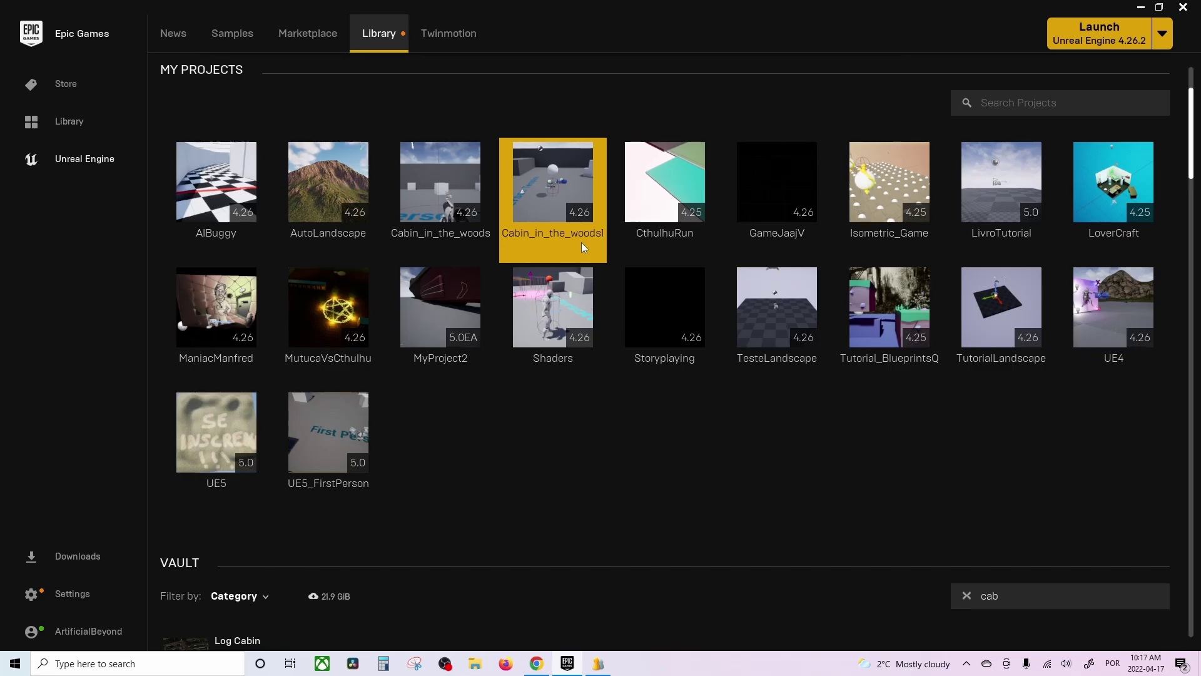
right_click(561, 211)
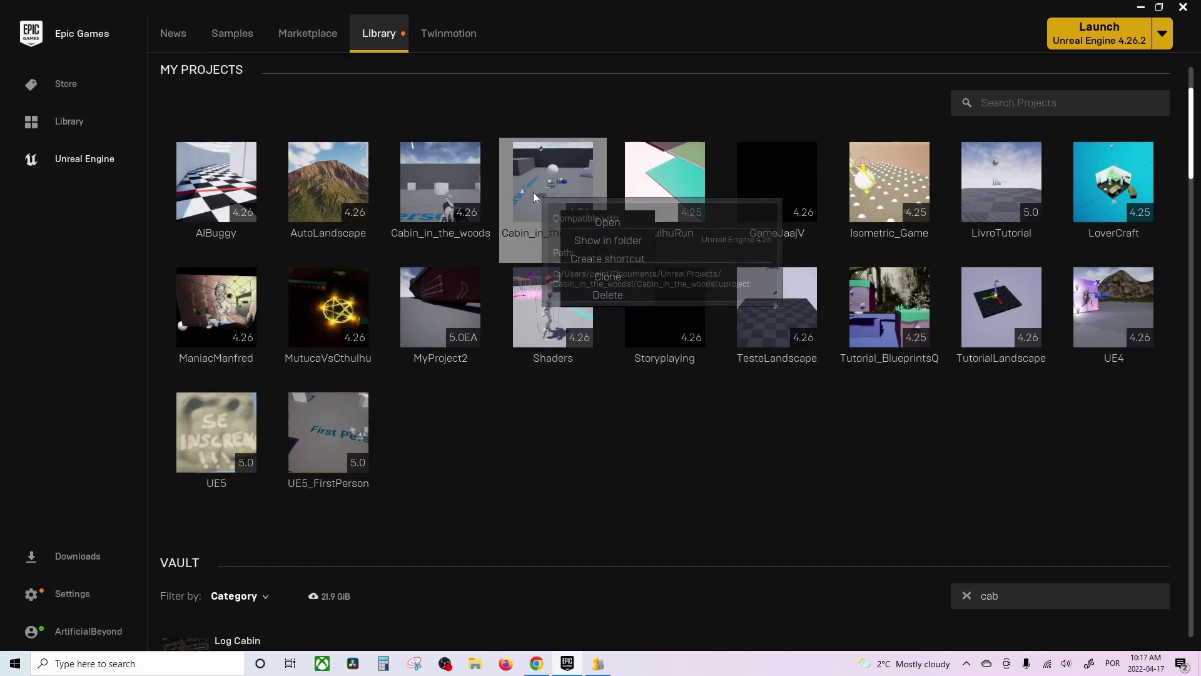
scroll(632, 445, "up", 3)
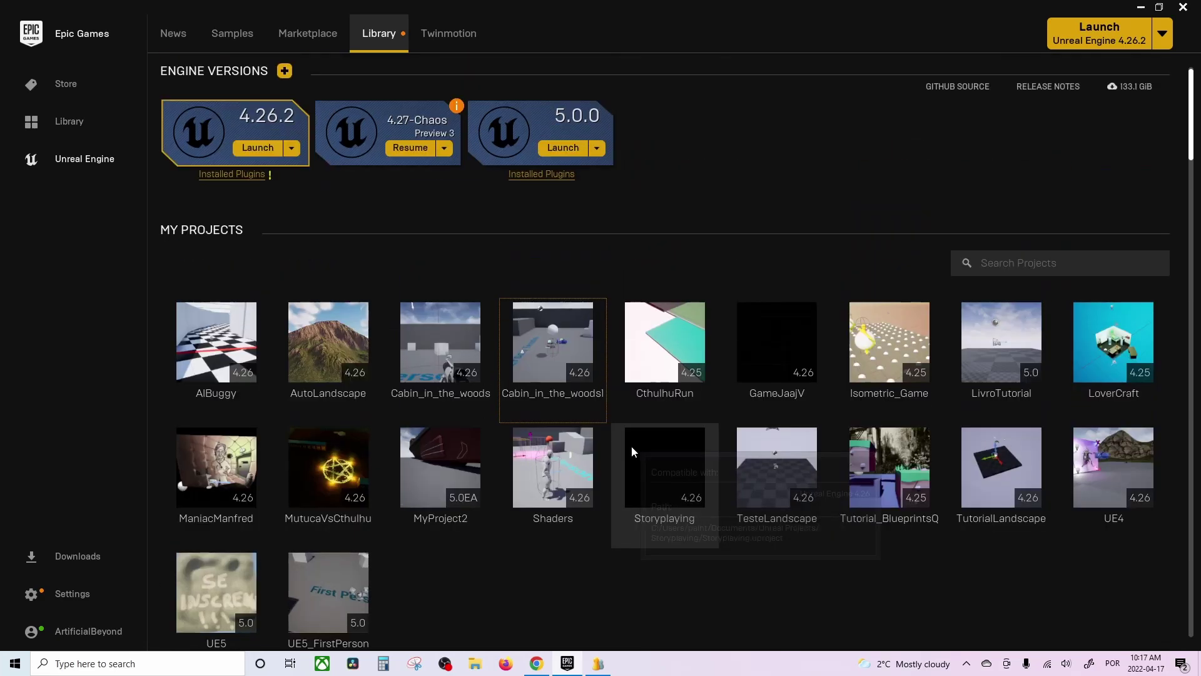
left_click(566, 145)
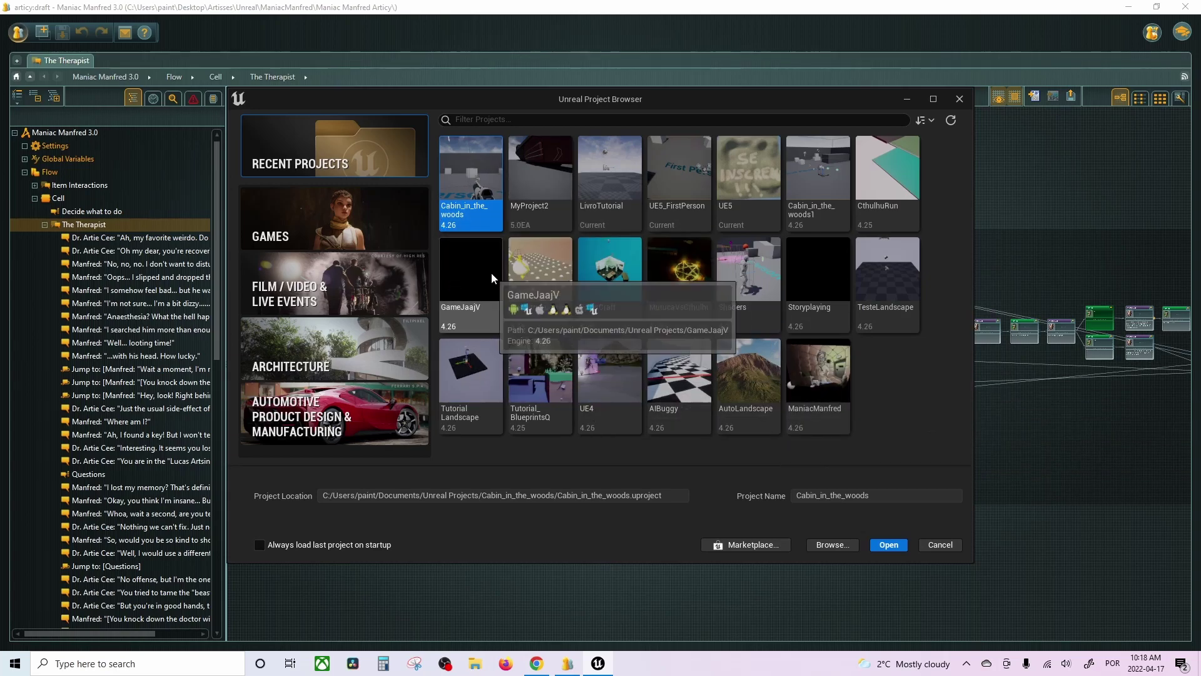
Select Cabin_in_the_woods1 in Recent Projects and open it in Unreal Engine 5
left_click(817, 187)
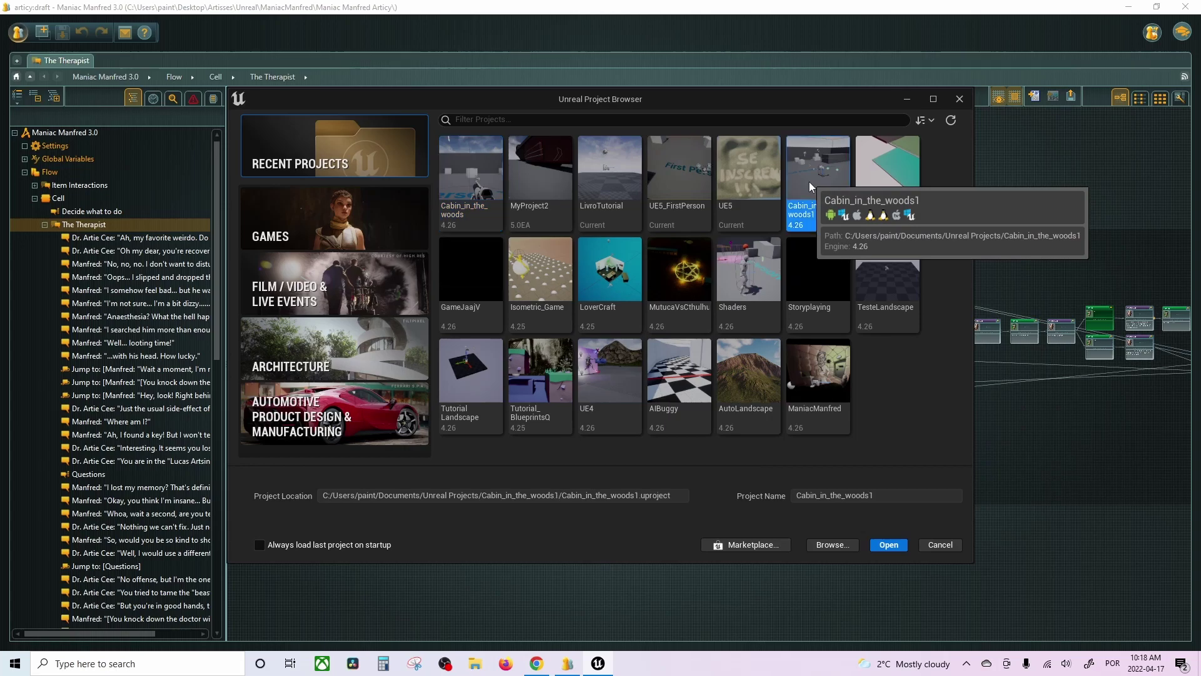
left_click(891, 546)
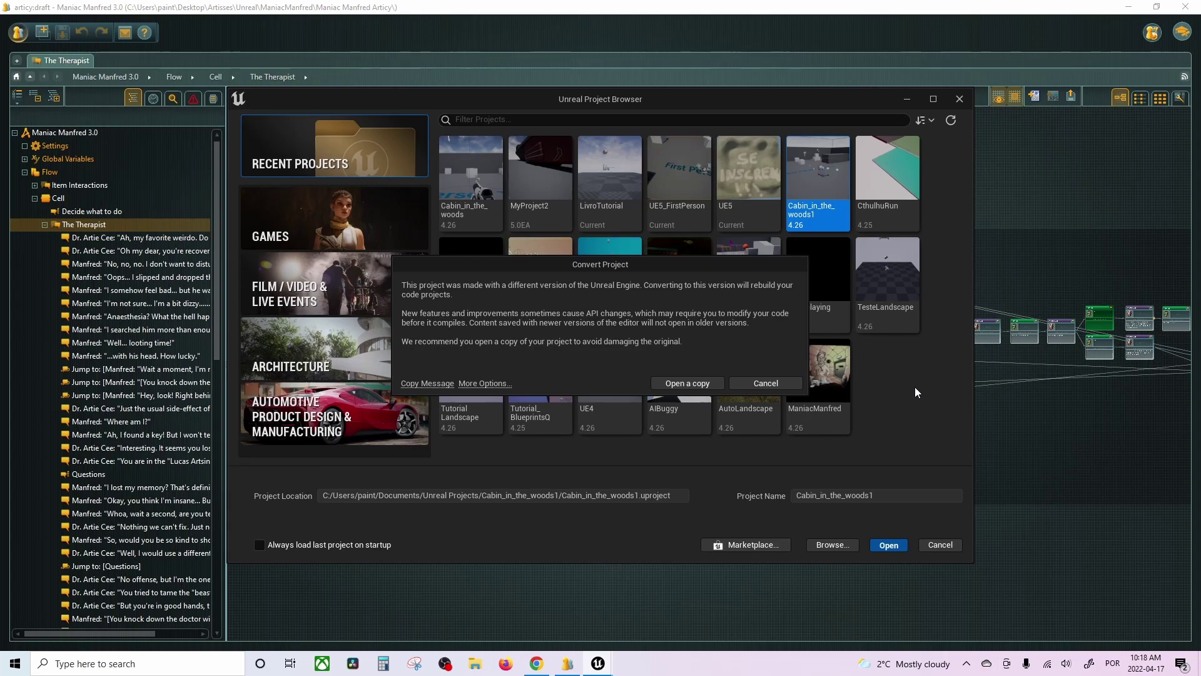
Choose Open a copy to convert Cabin_in_the_woods1, then dismiss the project-generation error
left_click(699, 382)
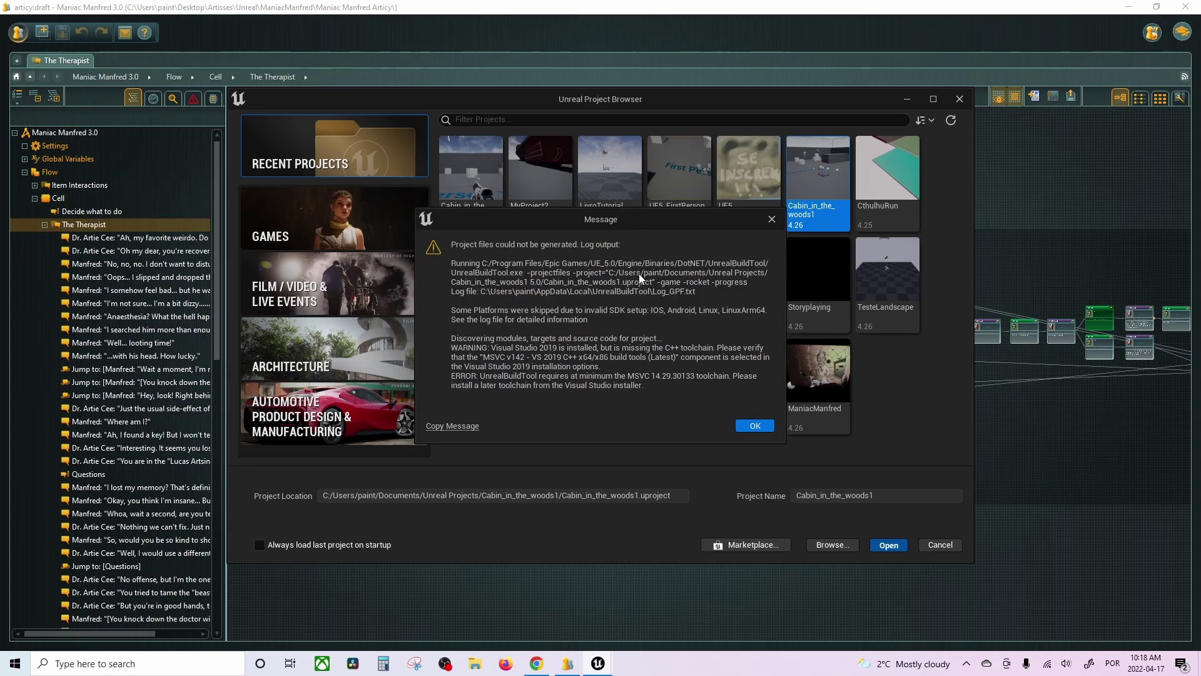
left_click(755, 426)
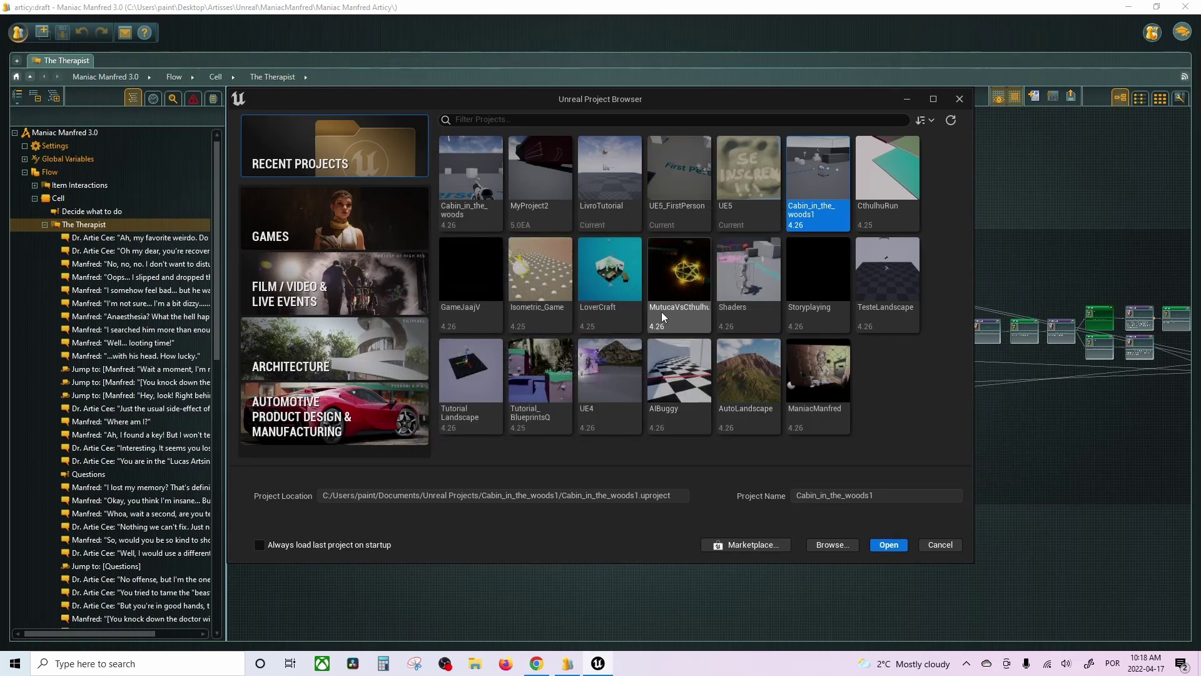